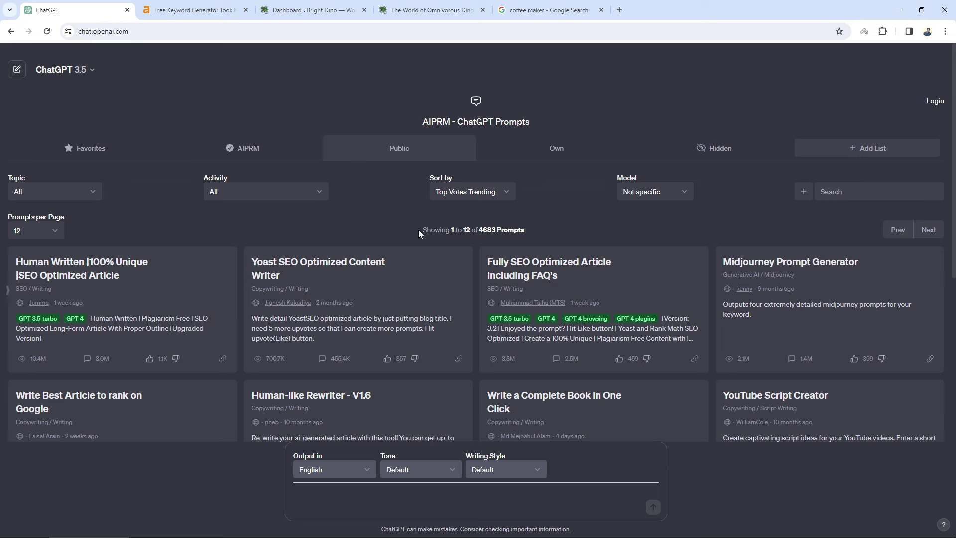
Look through the public AIPRM prompt templates offered in ChatGPT.
scroll(954, 195, "down", 1)
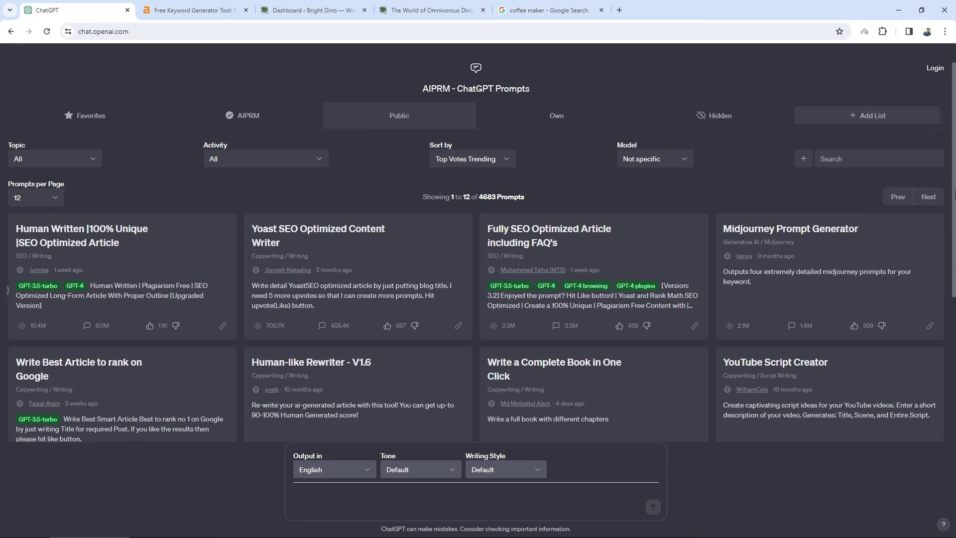
scroll(954, 195, "down", 1)
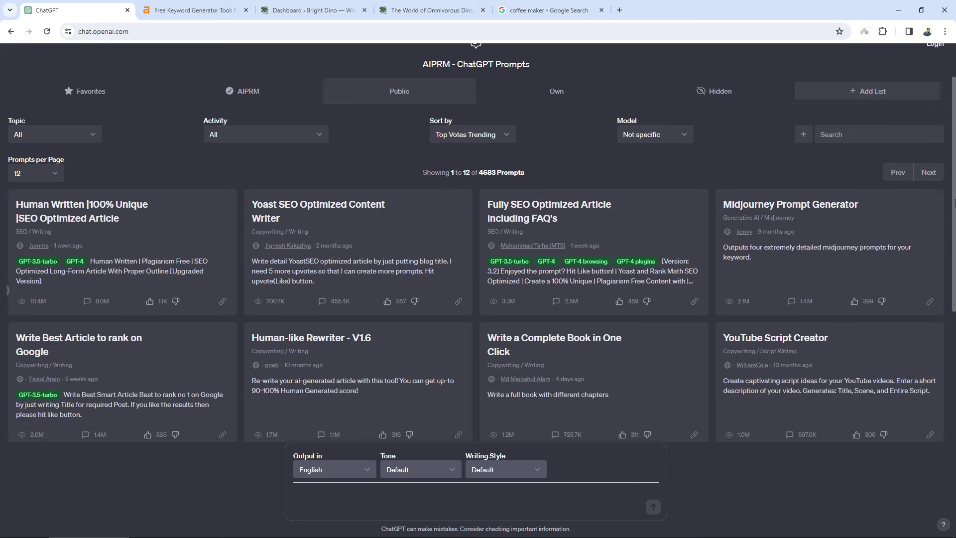
scroll(954, 221, "down", 1)
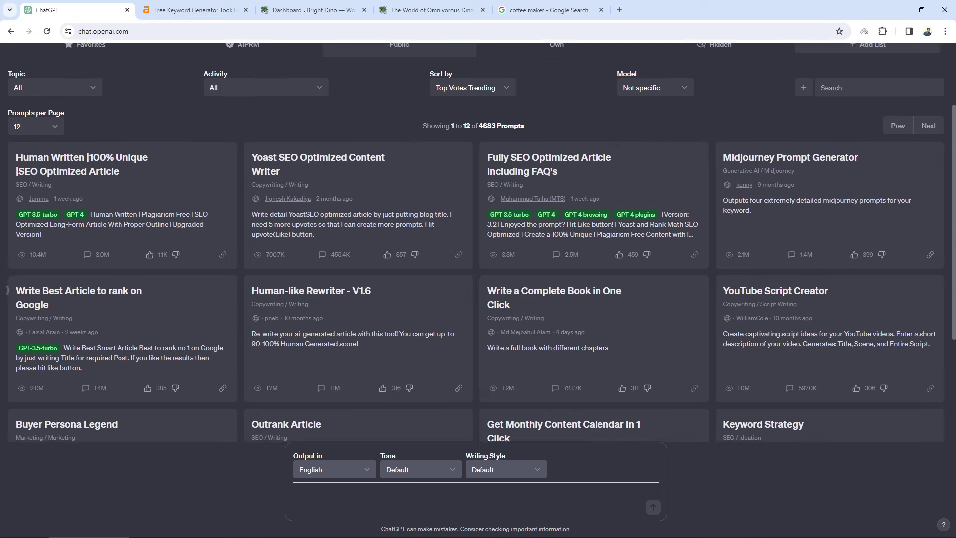
scroll(954, 264, "down", 1)
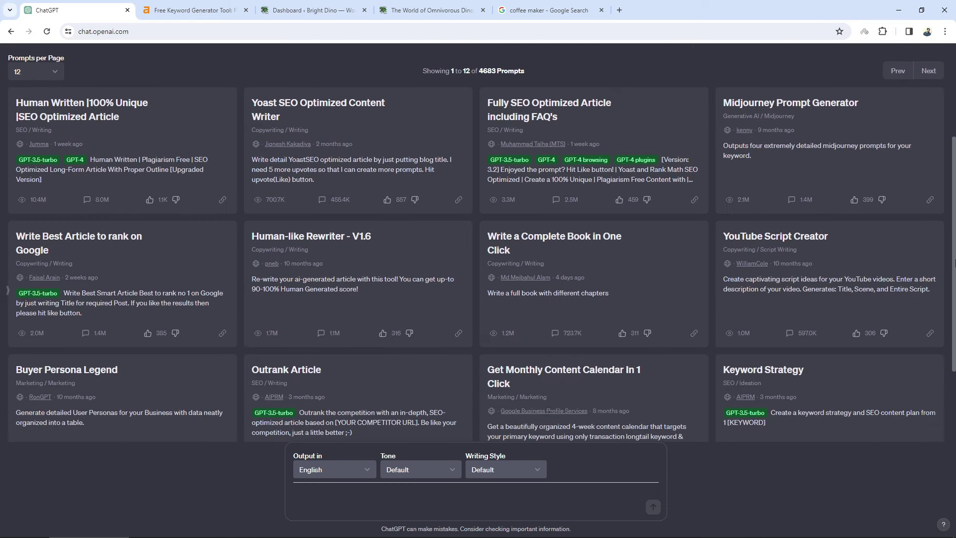
scroll(954, 264, "down", 1)
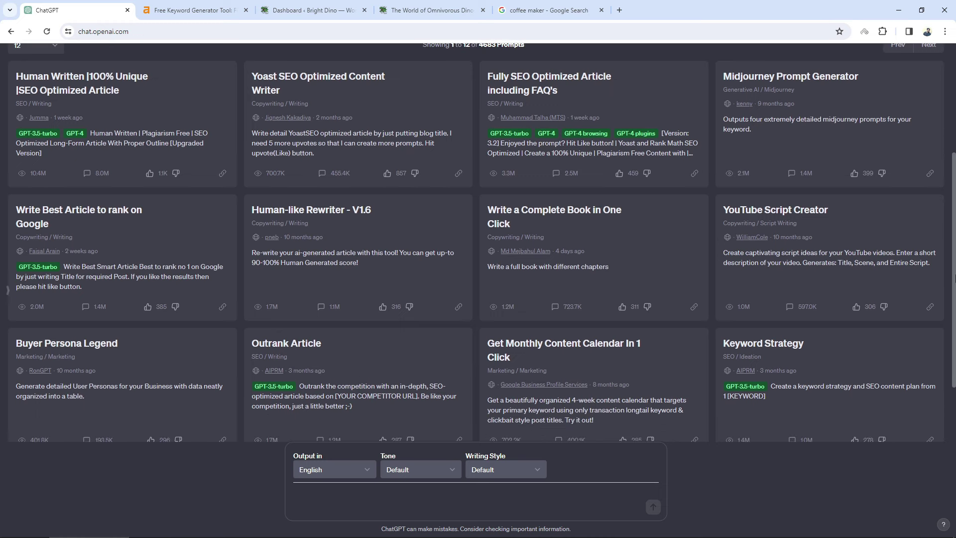
scroll(954, 276, "up", 2)
left_click_drag(954, 242, 954, 167)
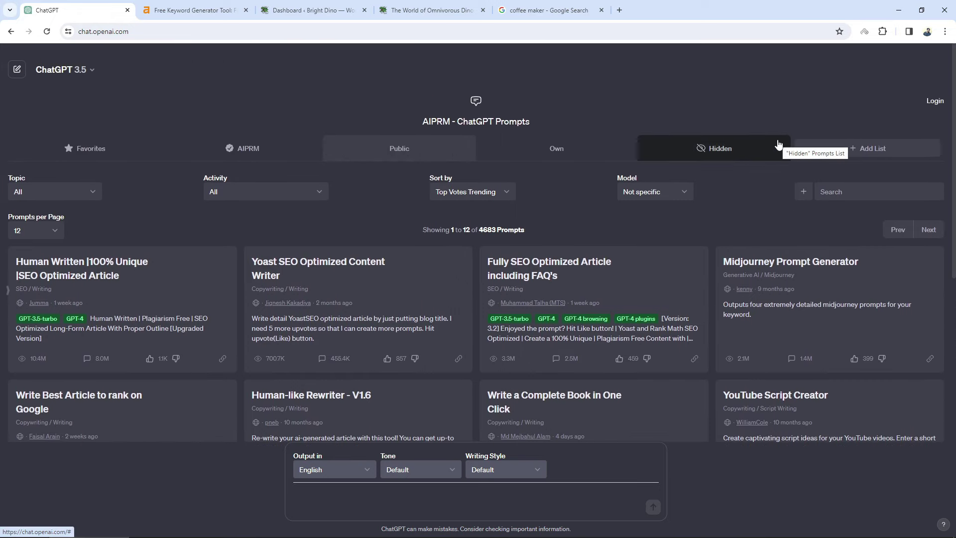
Copy the "coffee maker" long-tail keyword prompt from Notepad into ChatGPT's message box, without the trailing blank line.
key("alt+Tab")
left_click(301, 168)
key("shift+Up")
key("ctrl+c")
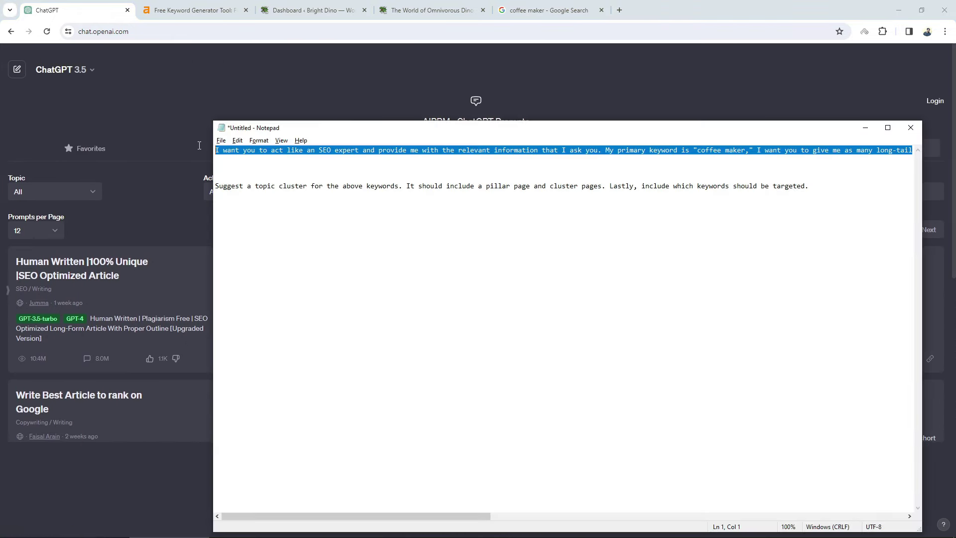
key("alt+Tab")
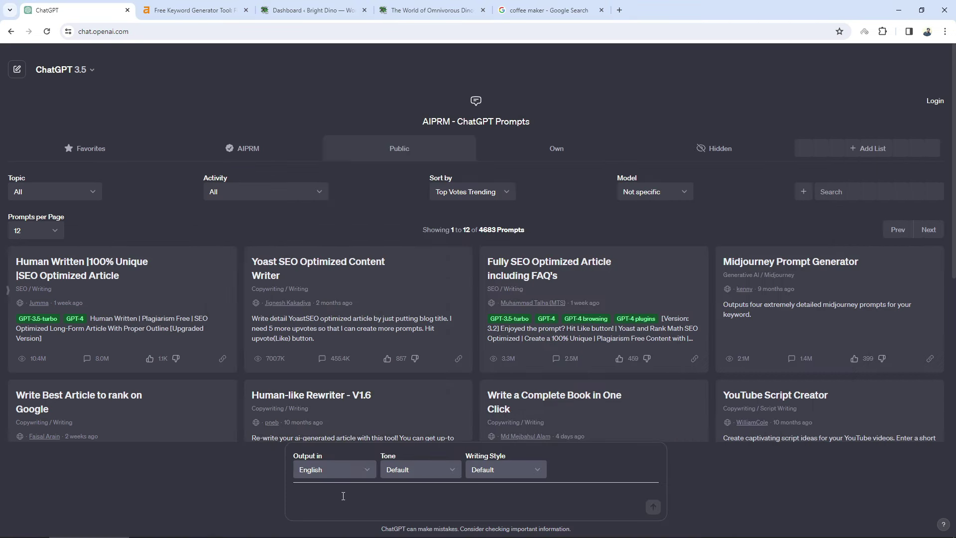
left_click(343, 495)
key("ctrl+v")
key("BackSpace")
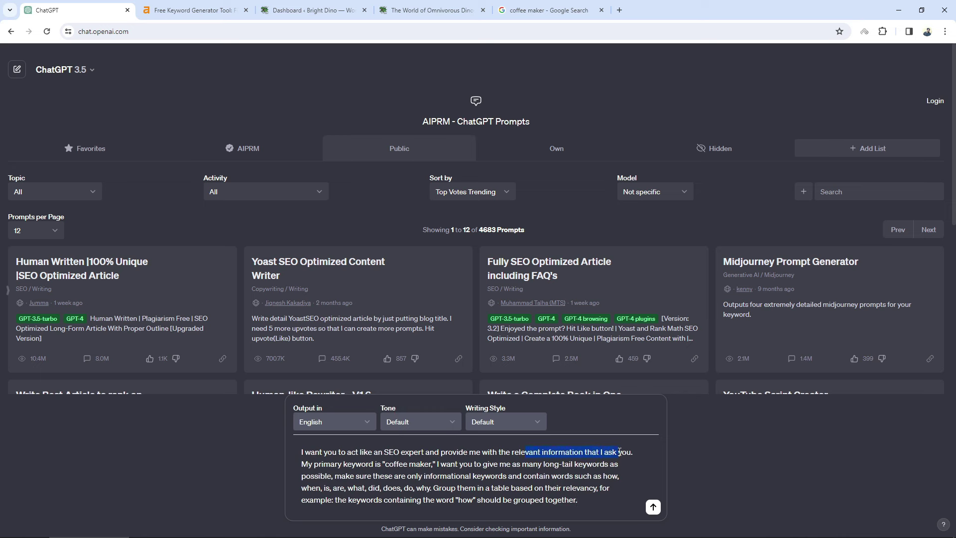
Review the keyword, long-tail and table-grouping instructions in the prompt, and submit it to ChatGPT.
left_click_drag(309, 464, 387, 463)
left_click(396, 469)
mouse_move(431, 466)
left_mouse_down()
mouse_move(387, 467)
mouse_move(430, 467)
left_mouse_up()
left_click_drag(341, 477, 388, 477)
left_click_drag(371, 500, 457, 500)
double_click(605, 476)
left_click_drag(463, 501, 466, 499)
left_click(395, 487)
key("Return")
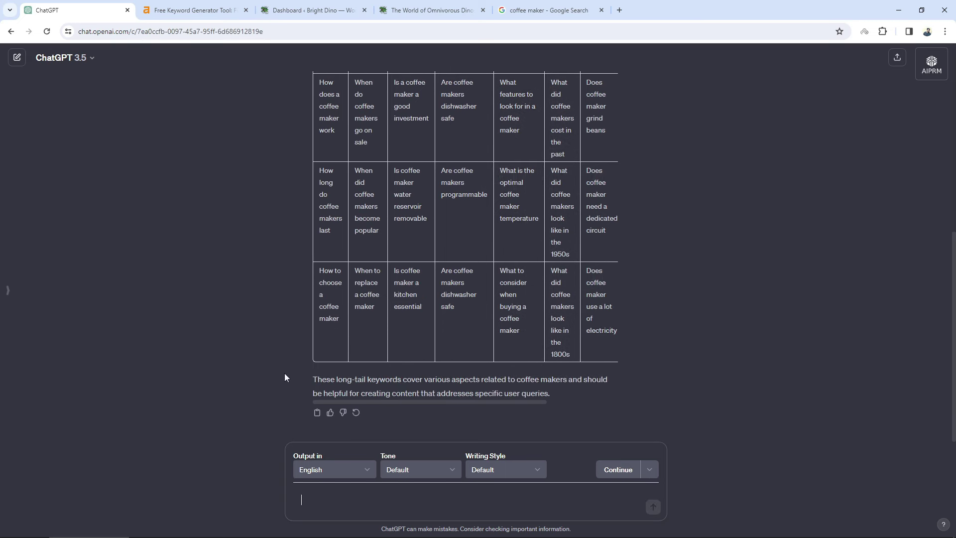
Examine the long-tail keywords in the "How" column of the generated table.
scroll(261, 333, "up", 4)
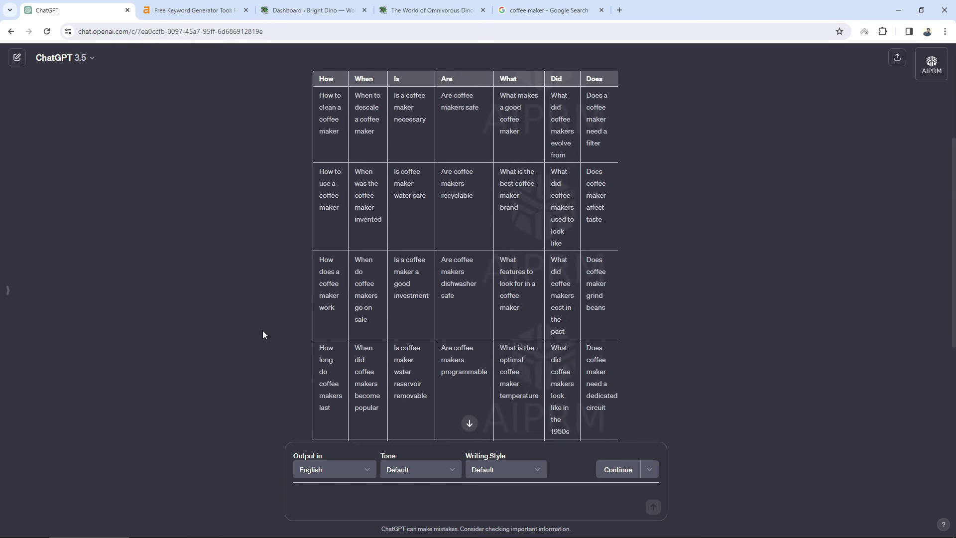
scroll(358, 171, "up", 2)
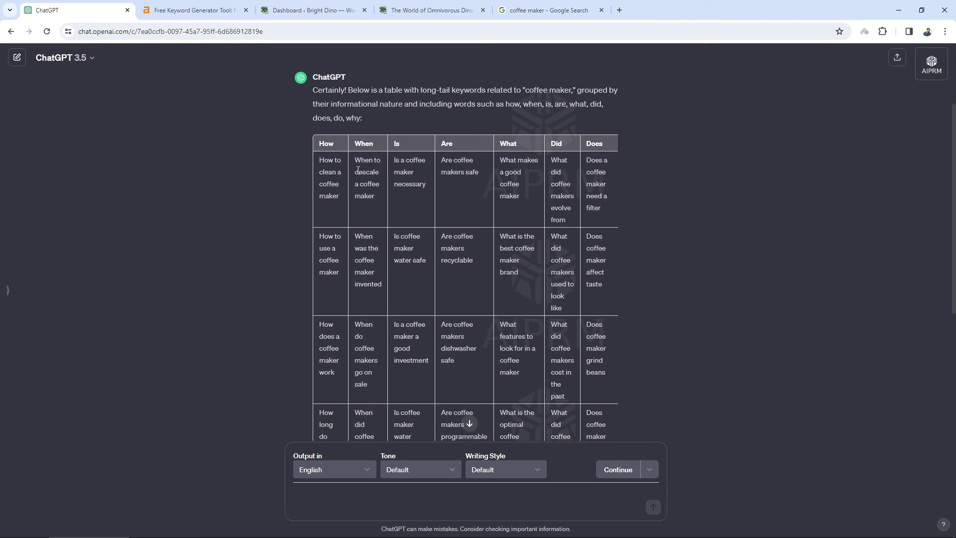
left_click_drag(320, 159, 328, 264)
left_click(321, 193)
left_click_drag(330, 199, 327, 176)
left_click_drag(330, 273, 321, 259)
middle_click(275, 267)
scroll(281, 306, "down", 2)
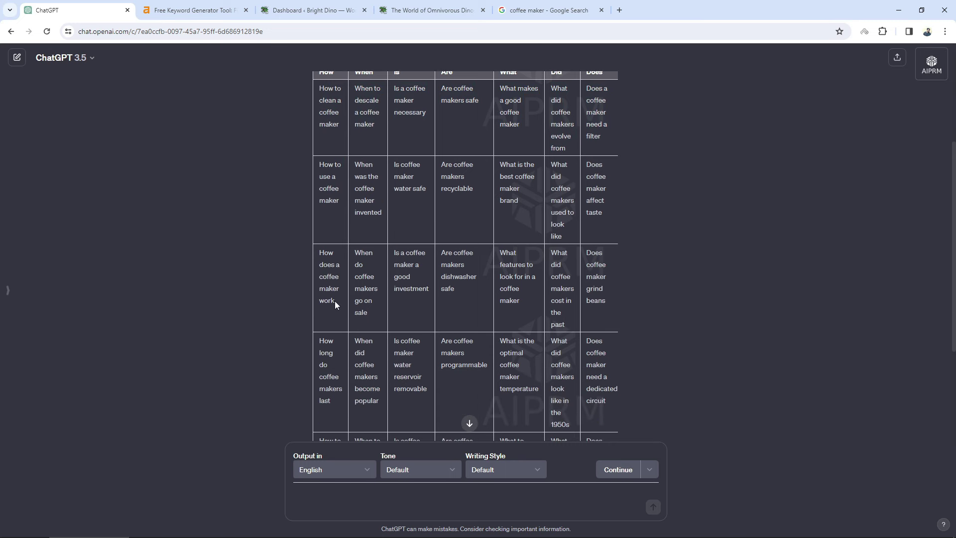
scroll(297, 331, "down", 1)
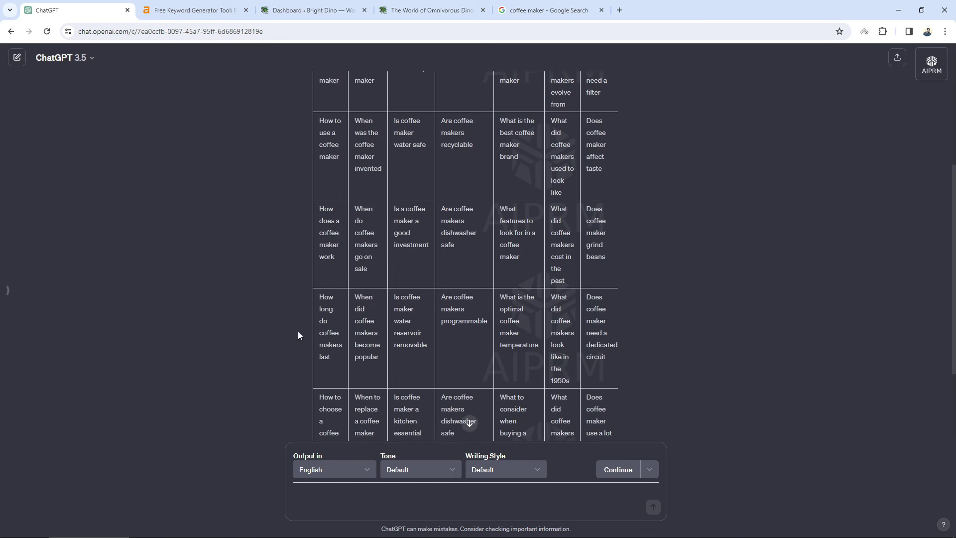
left_click_drag(331, 348, 321, 307)
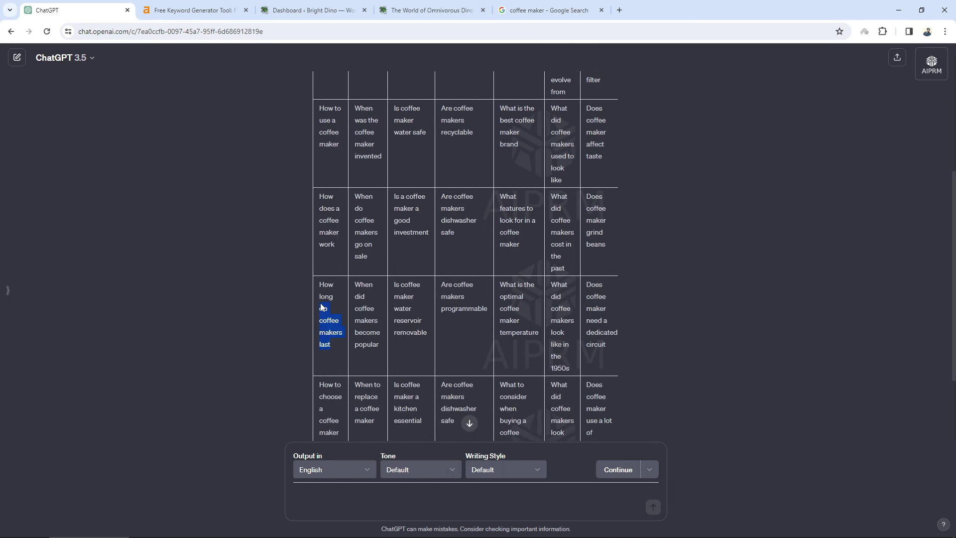
left_click(255, 309)
Check the other question-word columns of the keyword table, including the entries under "Does".
scroll(254, 279, "up", 4)
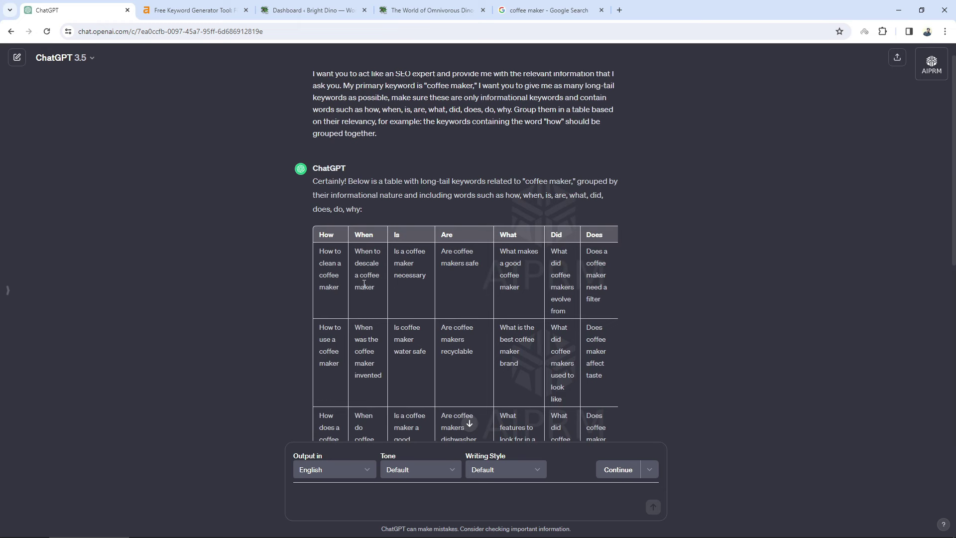
scroll(364, 334, "down", 1)
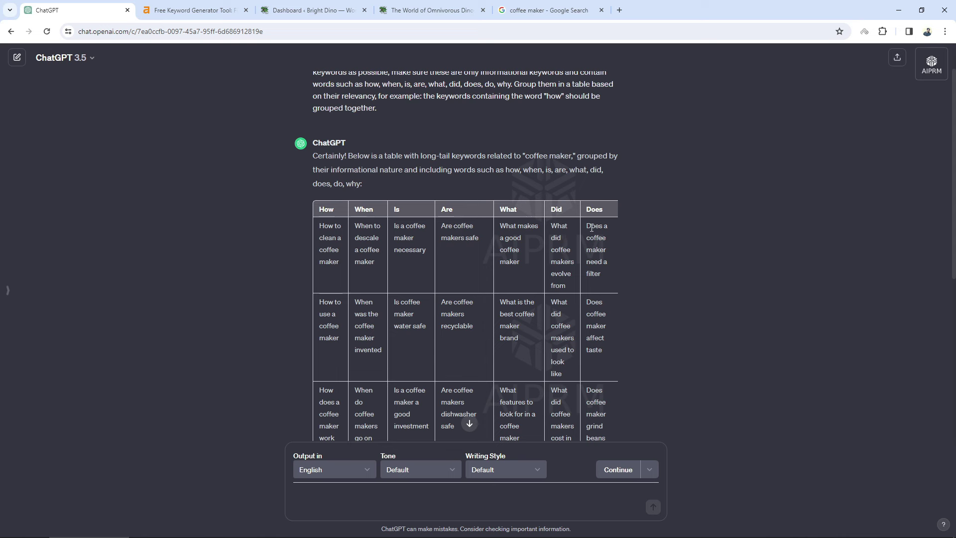
left_click_drag(591, 228, 592, 312)
left_click_drag(953, 249, 953, 272)
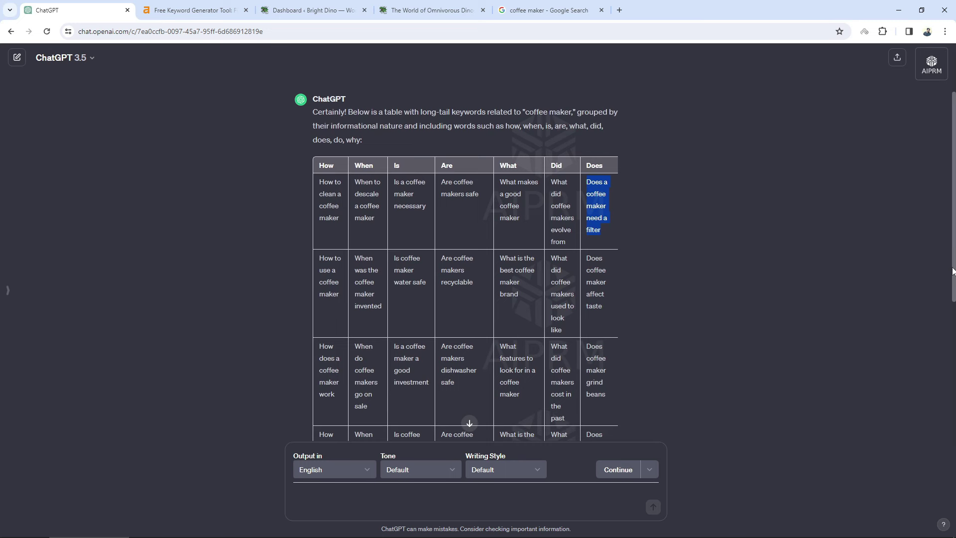
left_click_drag(953, 271, 945, 309)
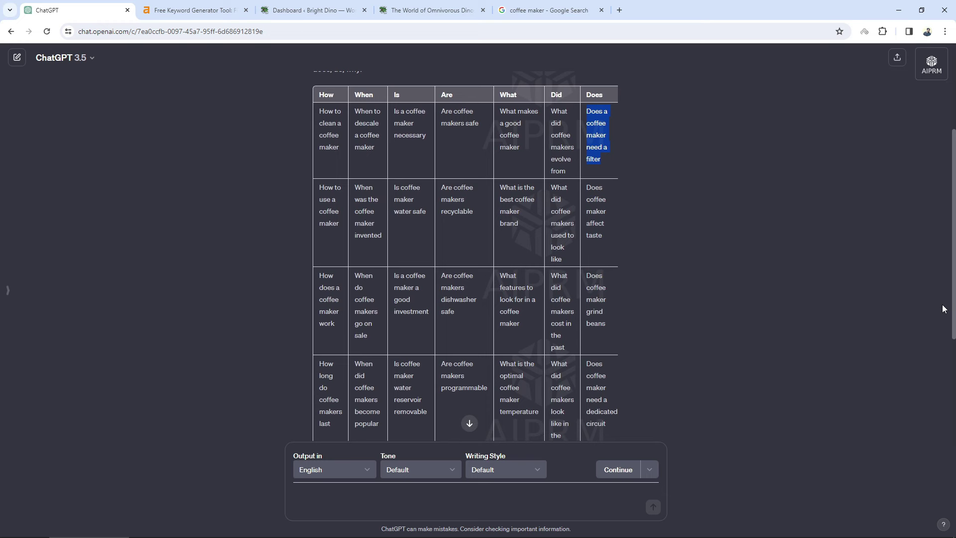
scroll(943, 311, "down", 1)
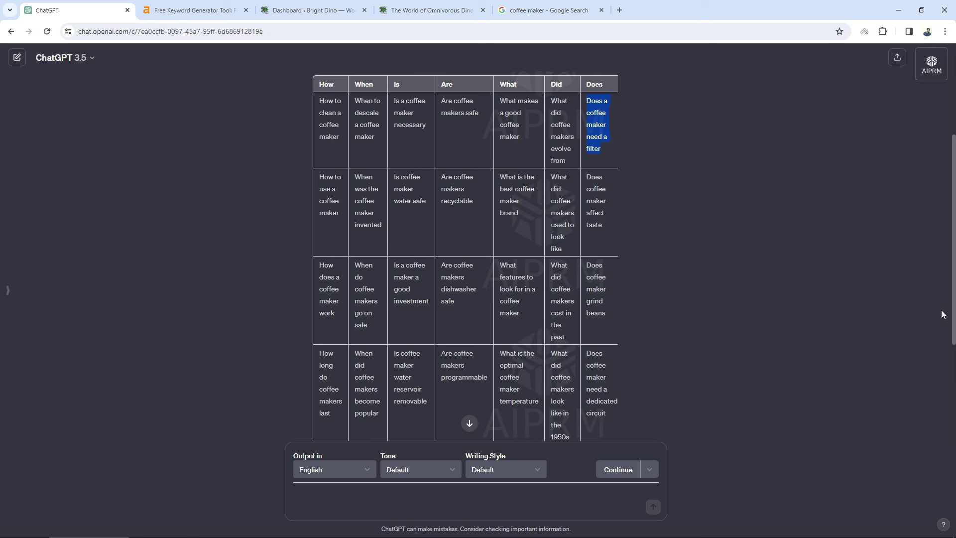
left_click(942, 314)
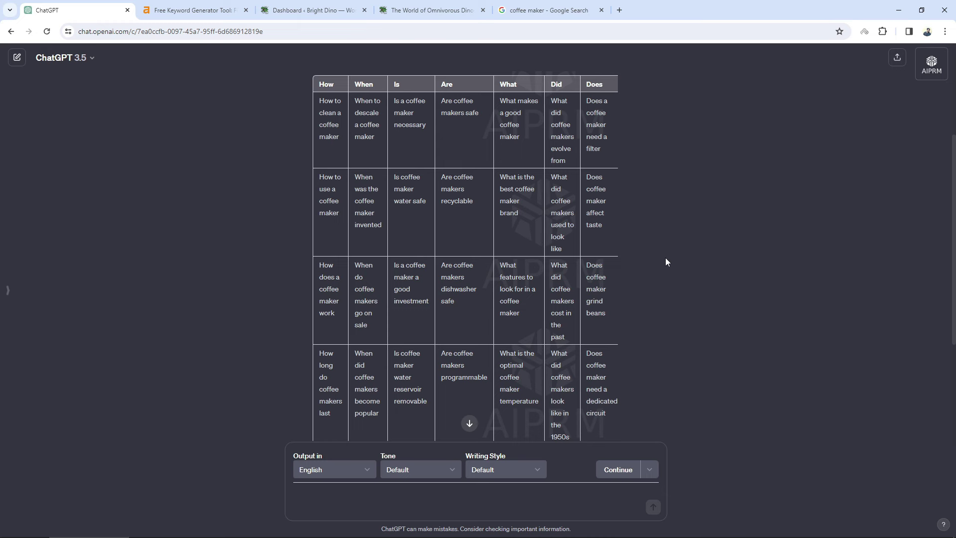
Copy the keyword "How to clean a coffee maker" from the first row of the table.
scroll(500, 271, "down", 1)
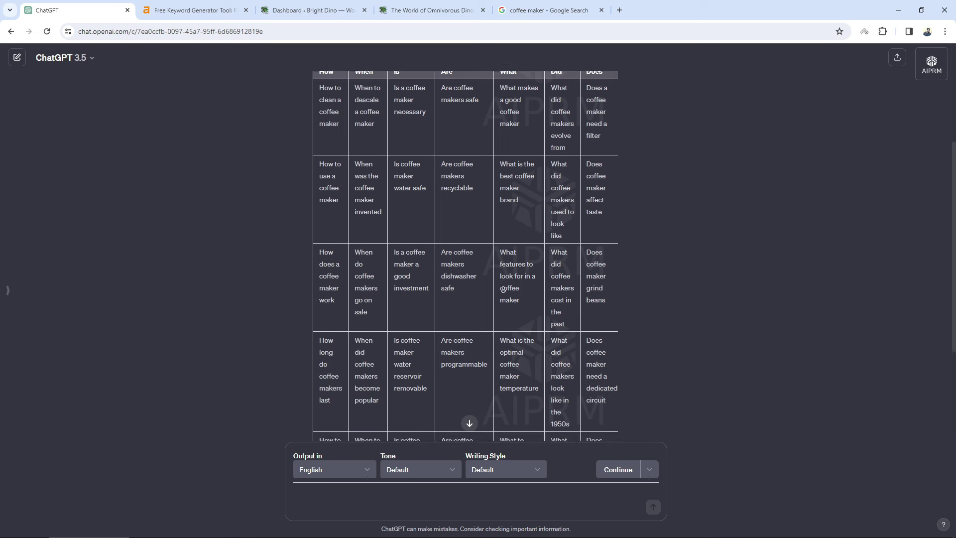
scroll(503, 290, "down", 1)
scroll(489, 295, "up", 3)
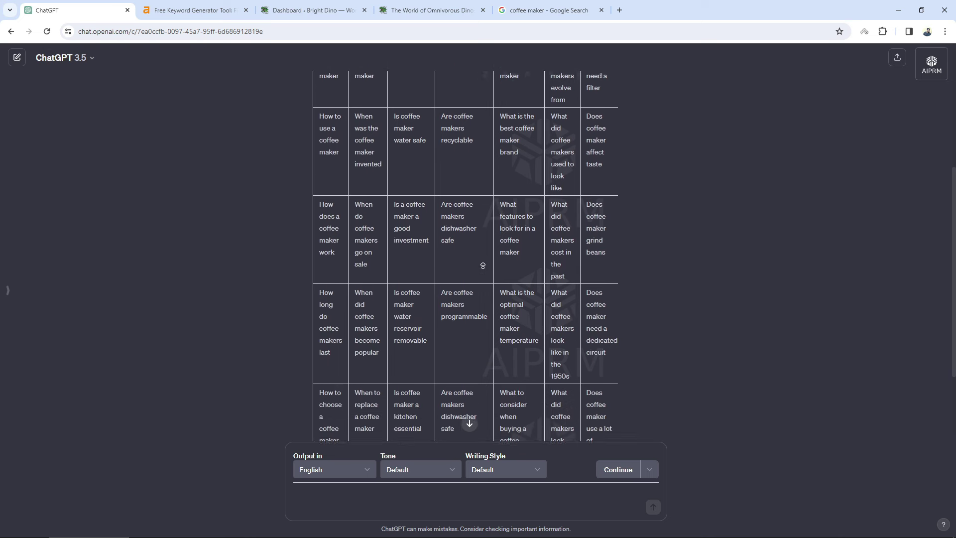
triple_click(330, 223)
key("ctrl+c")
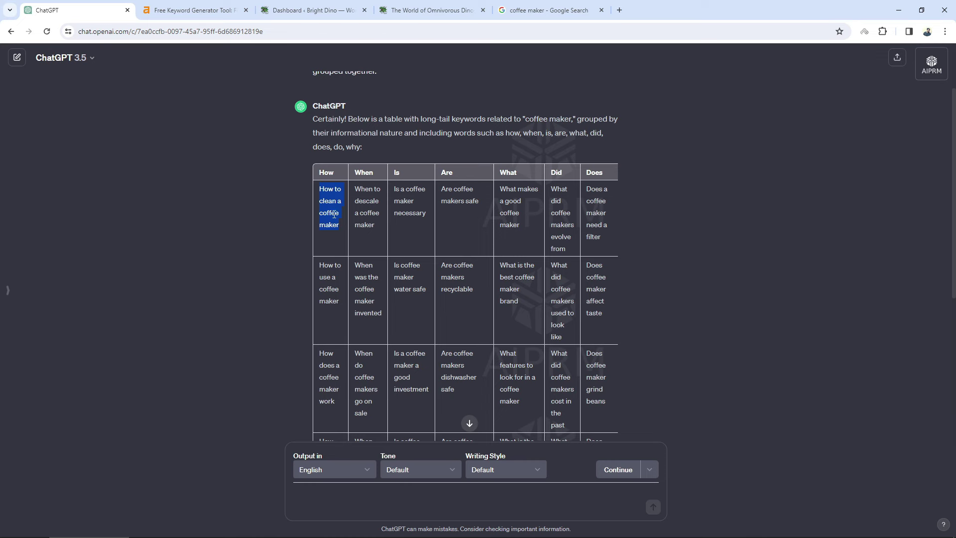
Search Google for the copied keyword "How to clean a coffee maker" and view the results.
left_click(547, 10)
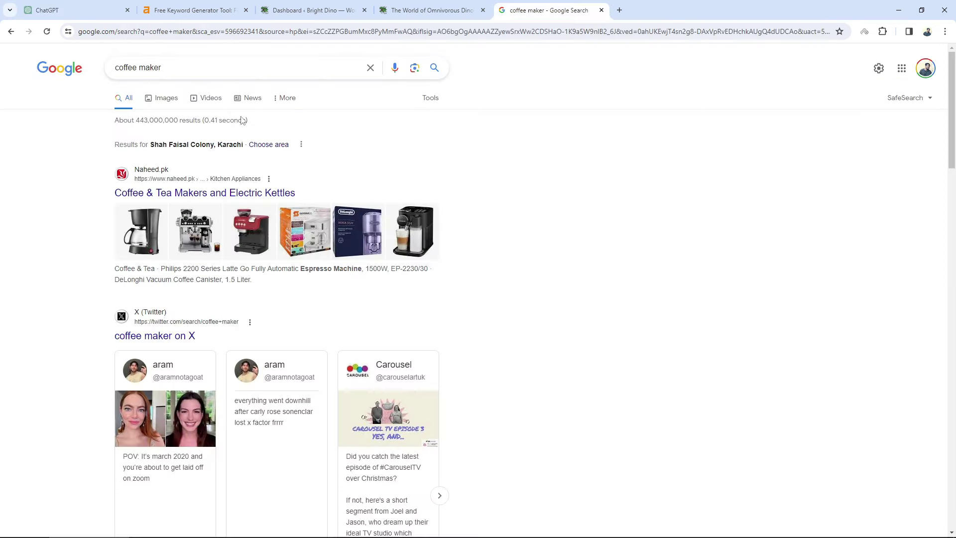
triple_click(223, 67)
key("ctrl+v")
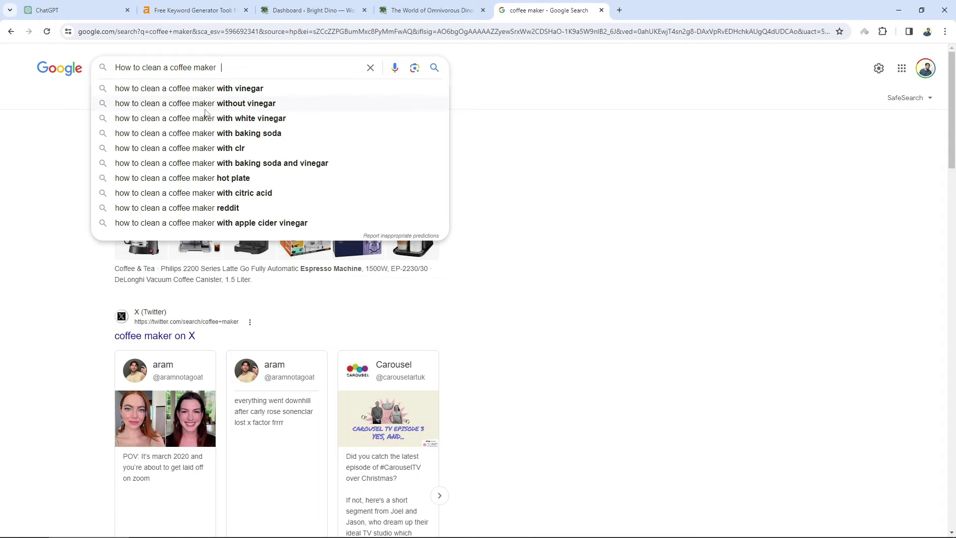
key("Return")
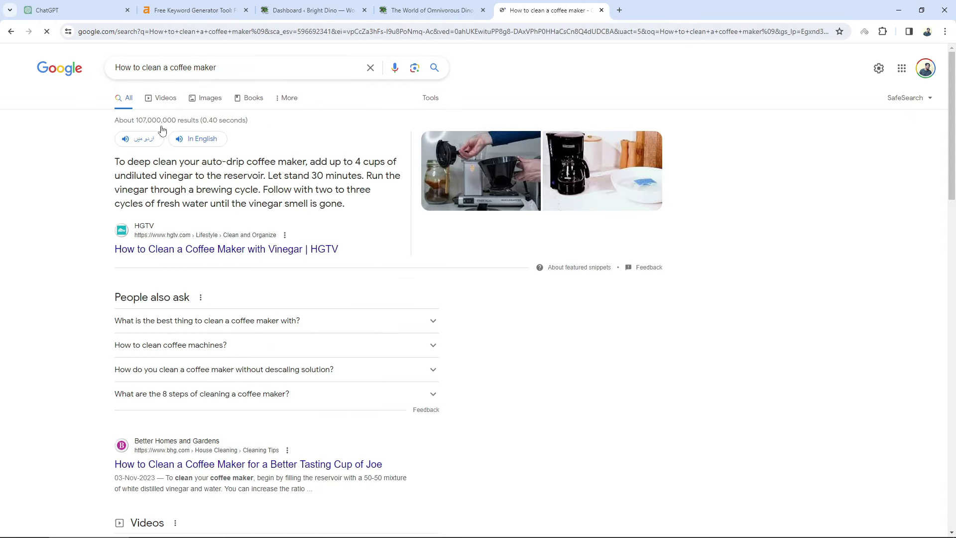
scroll(74, 209, "down", 1)
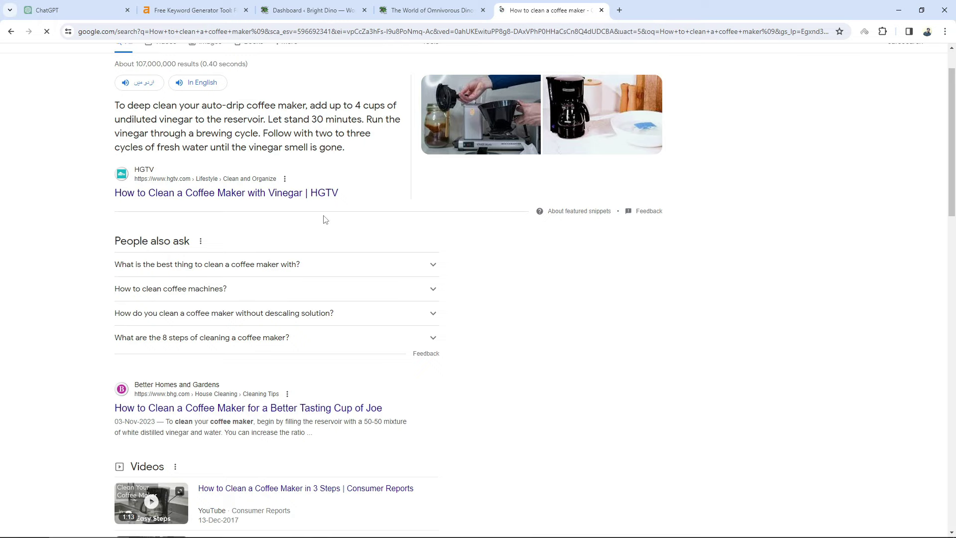
Generate United States Google keyword ideas for "How to clean a coffee maker" in the Ahrefs Free Keyword Generator.
left_click(195, 10)
left_click(325, 240)
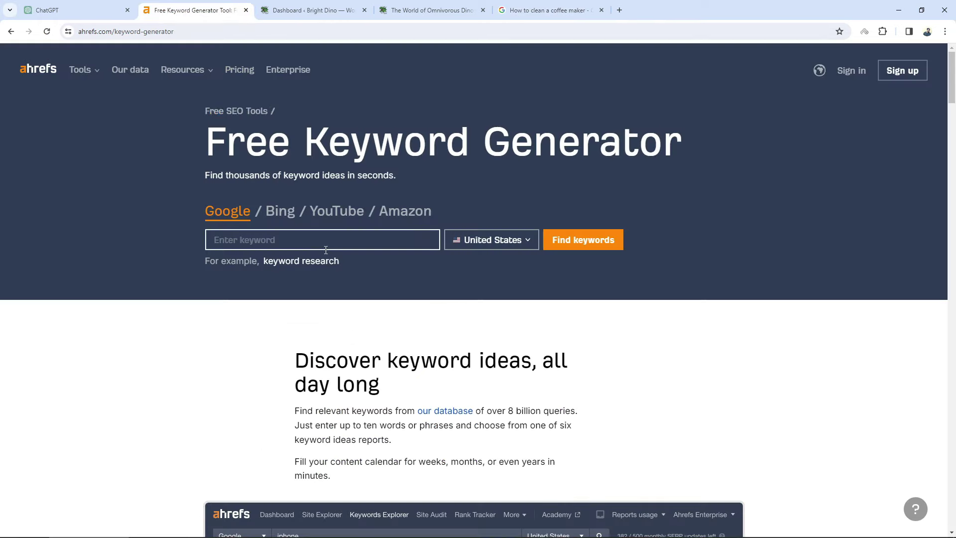
key("ctrl+v")
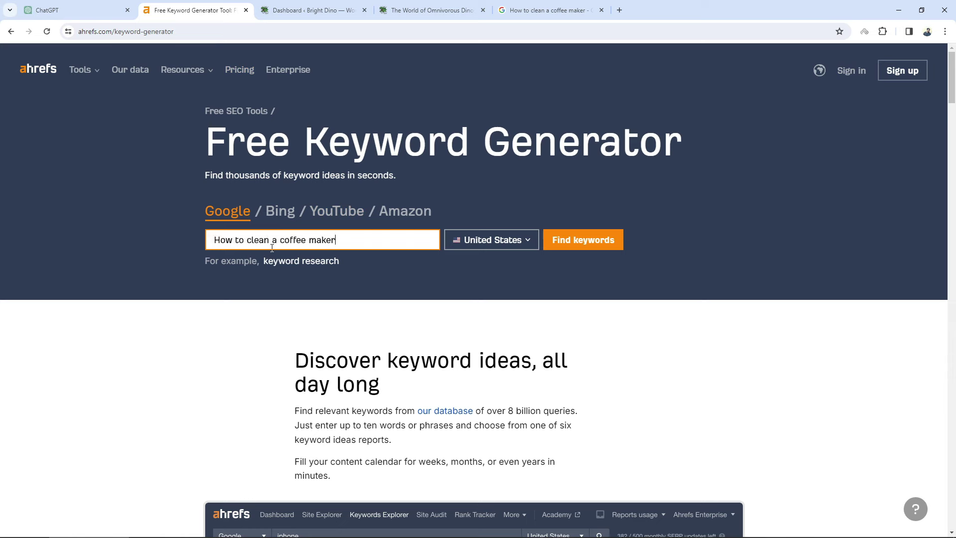
left_click(564, 244)
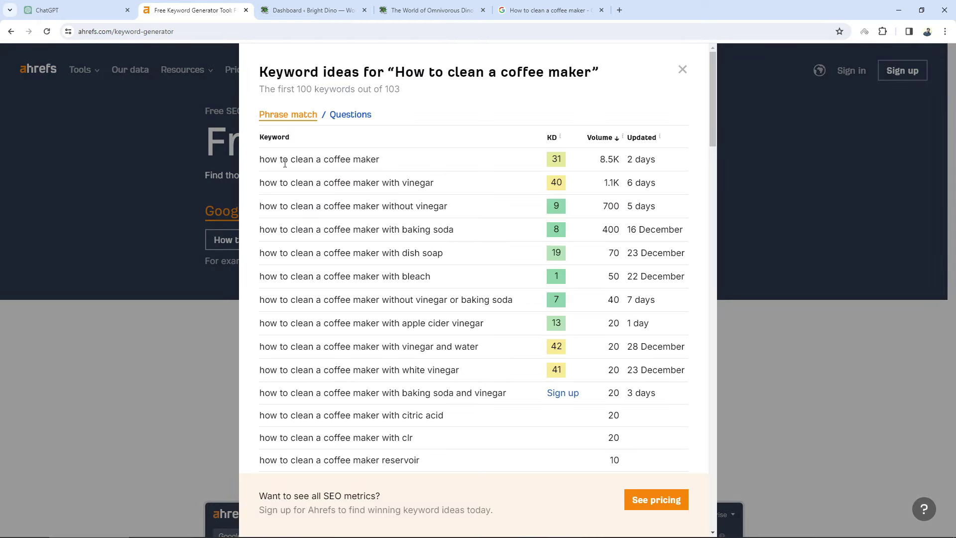
Compare the difficulty and volume of the top keyword ideas, including the vinegar and baking soda variants.
left_click_drag(333, 159, 426, 182)
left_click(556, 162)
left_click_drag(434, 184, 391, 219)
left_click(420, 221)
left_click_drag(478, 238, 382, 230)
double_click(384, 230)
triple_click(384, 231)
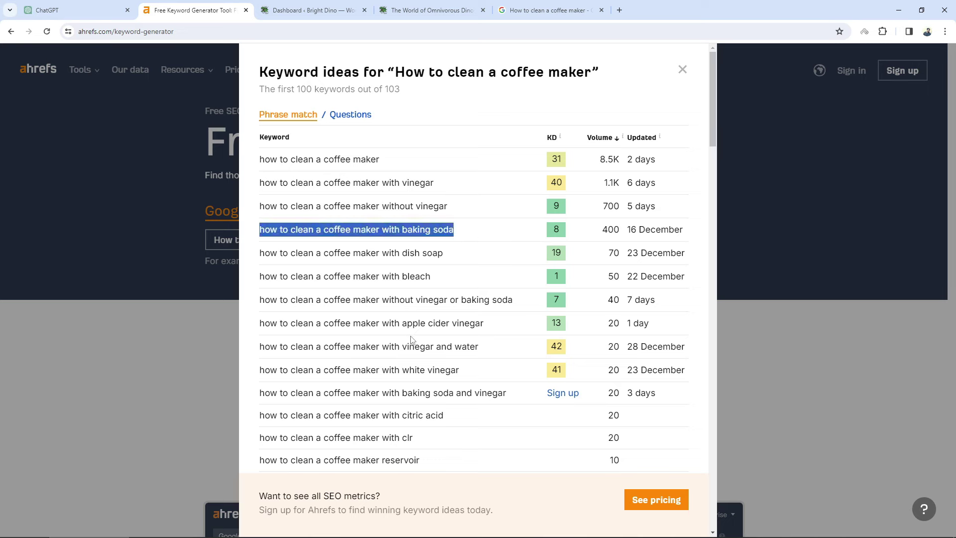
Copy the keyword "how to clean a coffee maker with bleach" from the keyword ideas.
left_click_drag(402, 283, 399, 284)
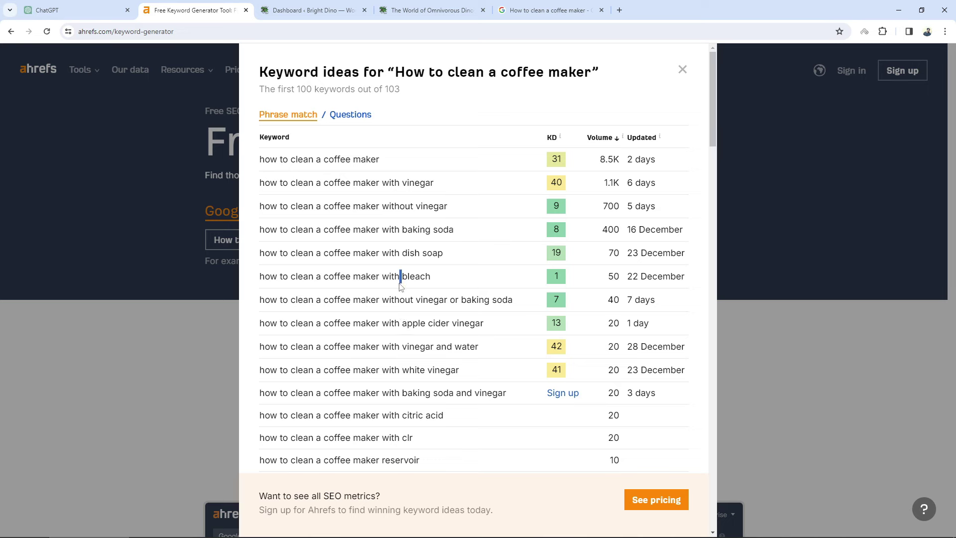
triple_click(400, 285)
key("ctrl+c")
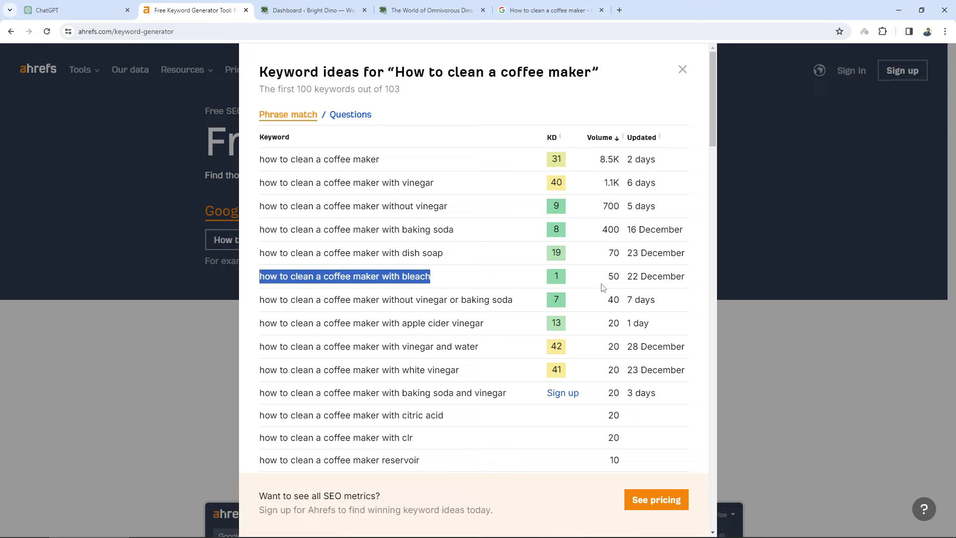
Search Google for the copied keyword "how to clean a coffee maker with bleach" in place of the previous query.
left_click(547, 10)
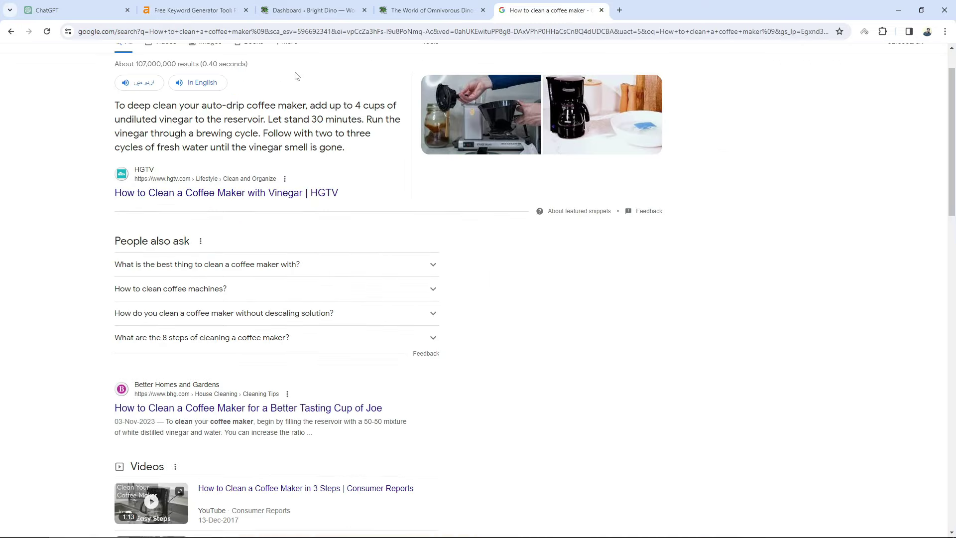
scroll(298, 76, "up", 1)
left_click(176, 70)
key("ctrl+a")
key("ctrl+v")
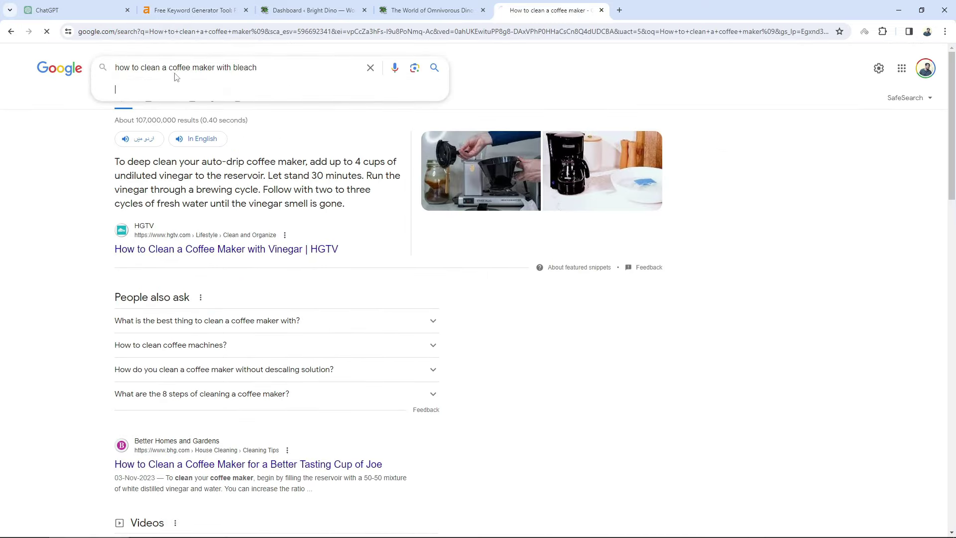
key("Return")
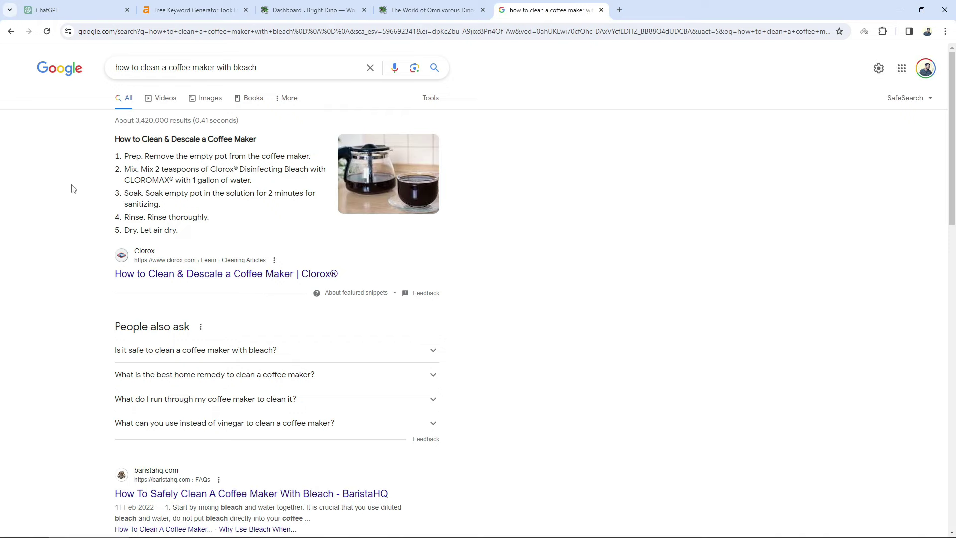
Examine the Google results for the bleach keyword, checking which sites rank and whether their titles target the exact phrase.
middle_click(55, 216)
scroll(58, 224, "down", 6)
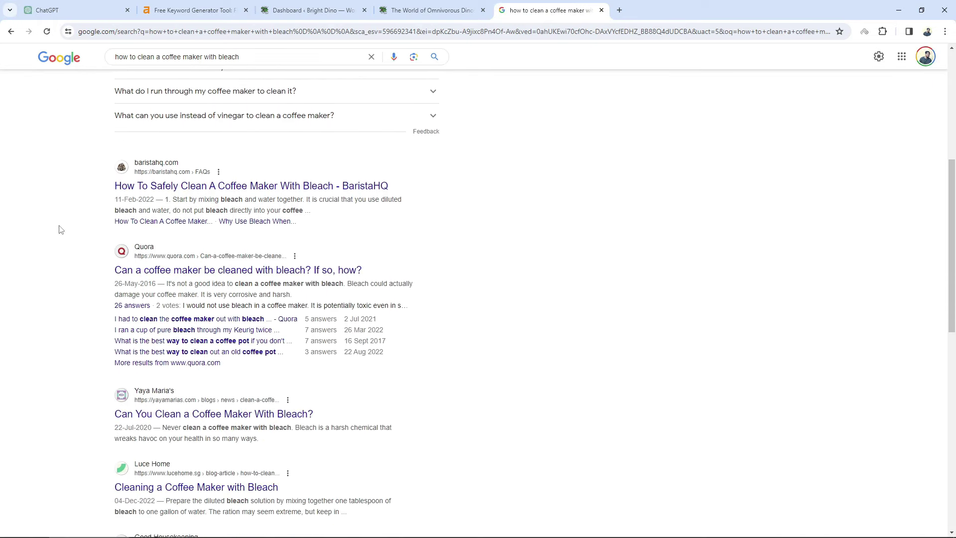
middle_click(77, 243)
scroll(76, 245, "down", 1)
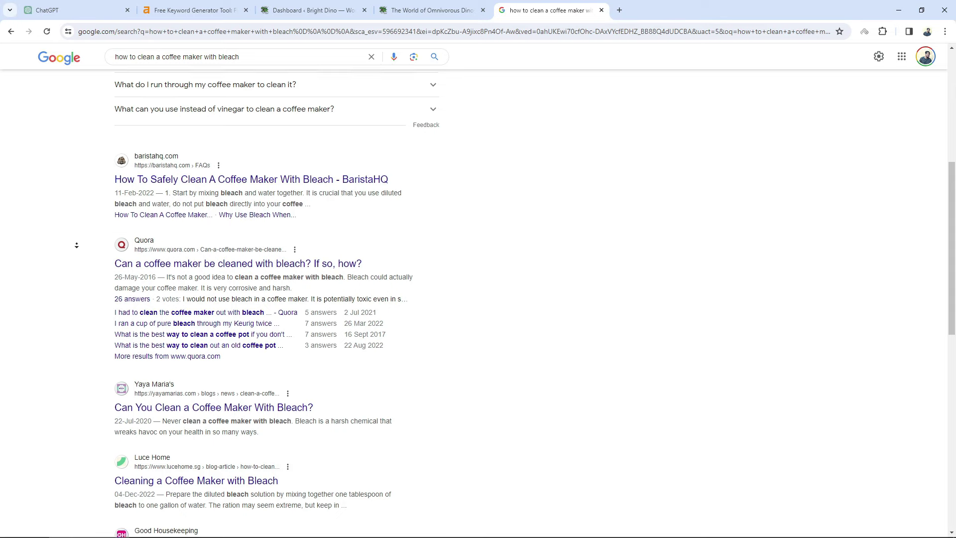
scroll(76, 245, "down", 4)
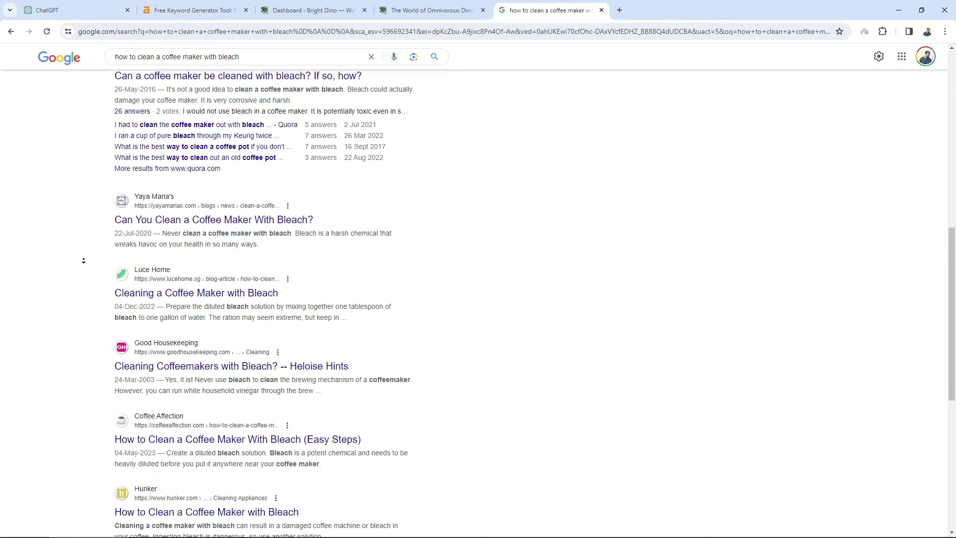
scroll(84, 260, "down", 3)
middle_click(85, 263)
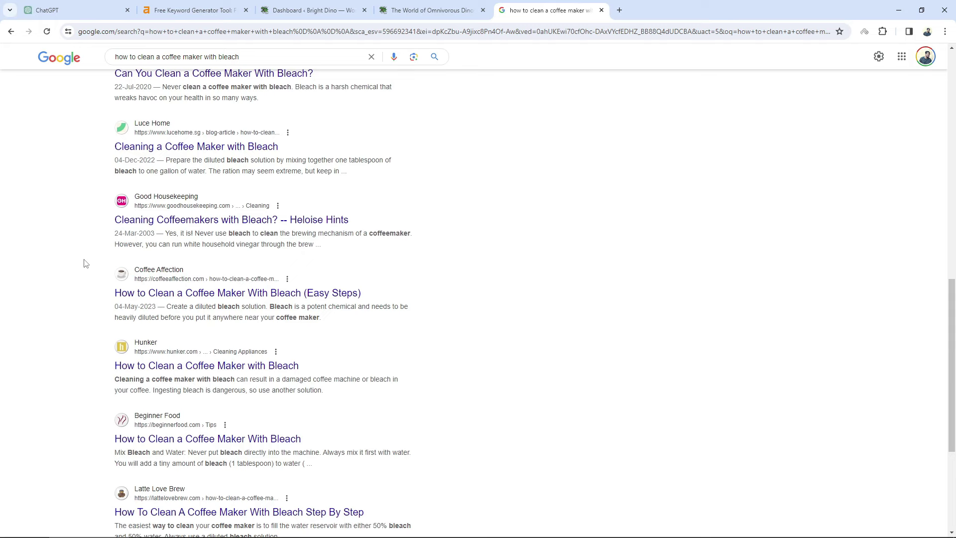
middle_click(85, 263)
scroll(88, 288, "down", 3)
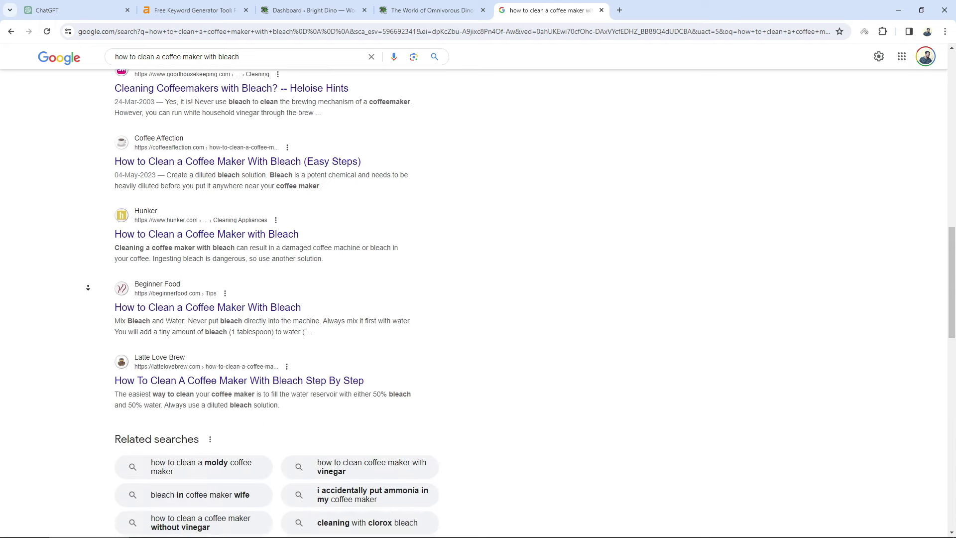
scroll(88, 288, "down", 3)
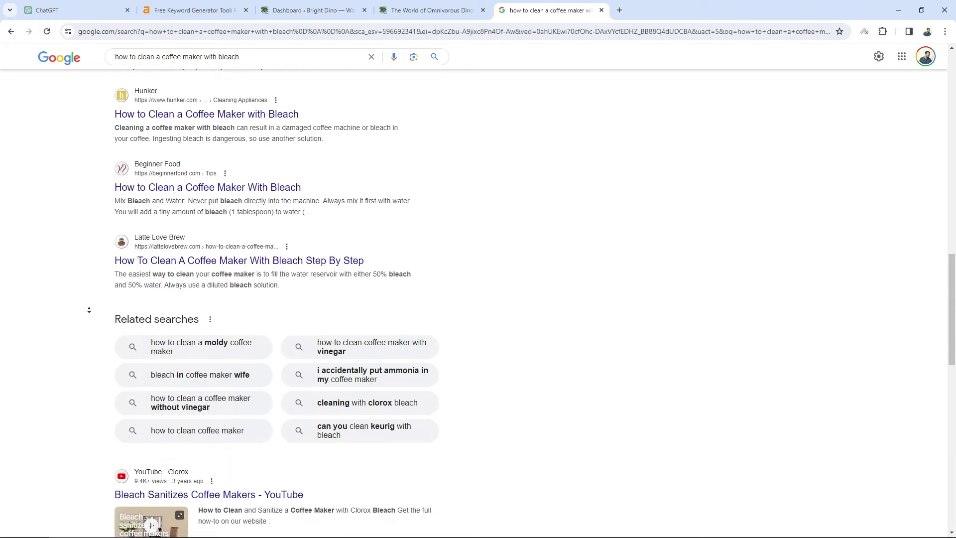
scroll(88, 309, "down", 3)
middle_click(86, 262)
scroll(87, 288, "down", 1)
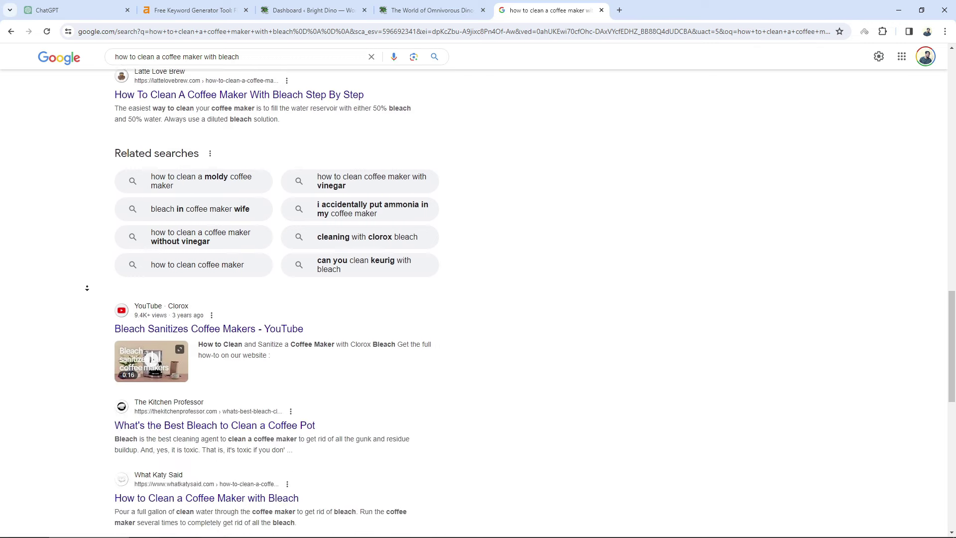
scroll(88, 288, "down", 5)
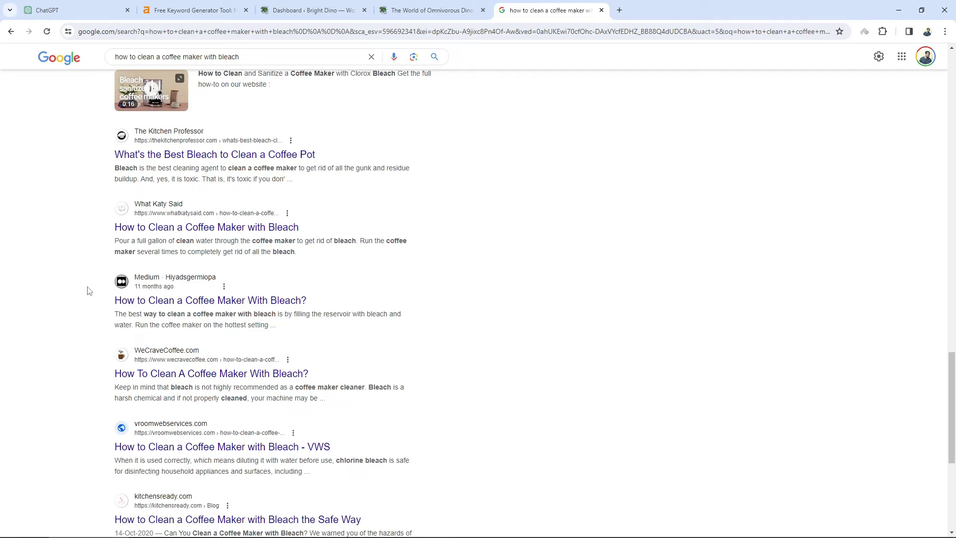
scroll(89, 290, "up", 10)
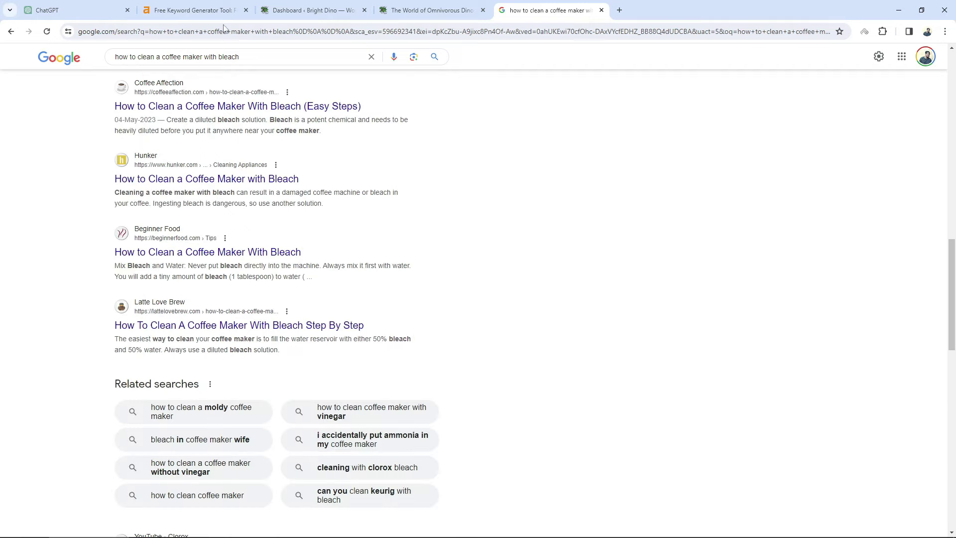
Ask ChatGPT to suggest a topic cluster for the above keywords, with a pillar page, cluster pages and which keywords should be targeted.
left_click(190, 6)
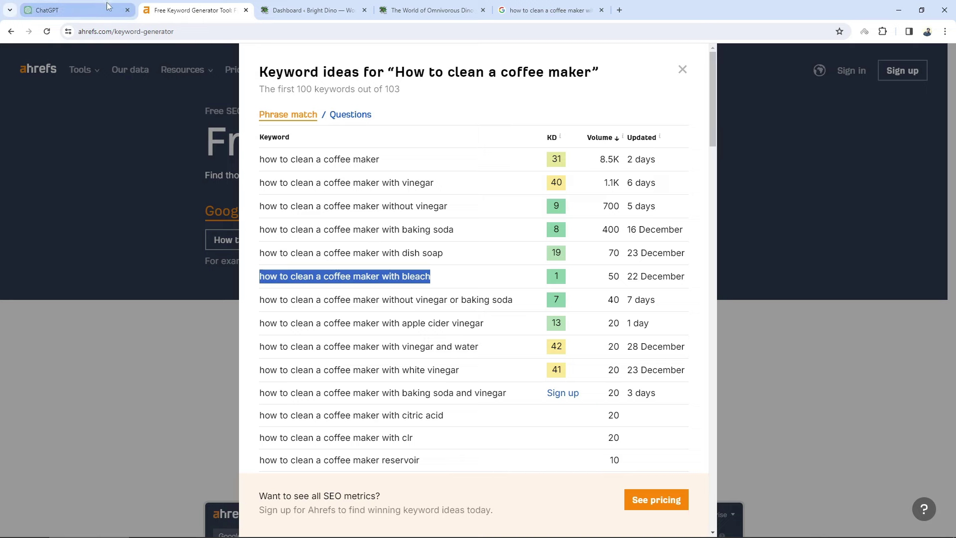
left_click(74, 10)
scroll(522, 257, "down", 5)
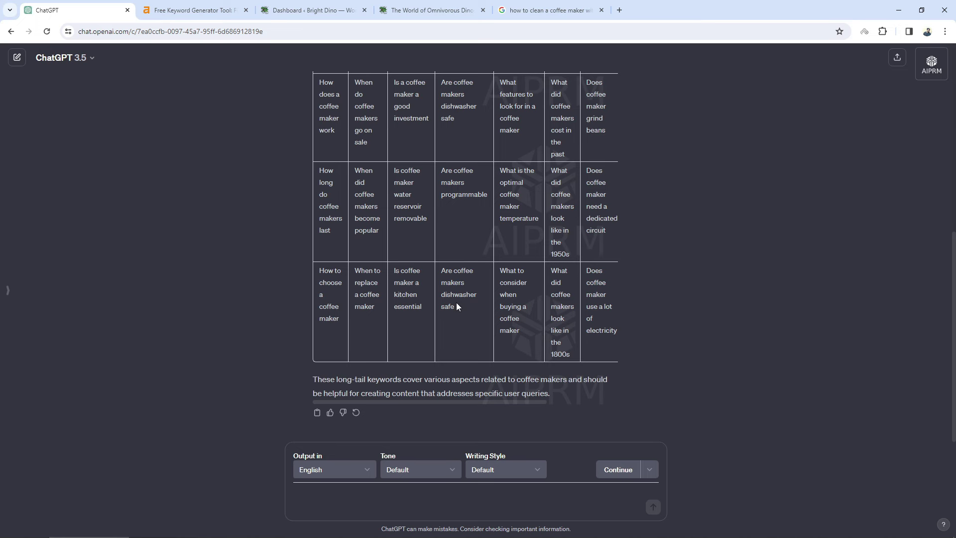
key("alt+Tab")
left_click_drag(271, 186, 824, 202)
key("ctrl+c")
left_click(190, 220)
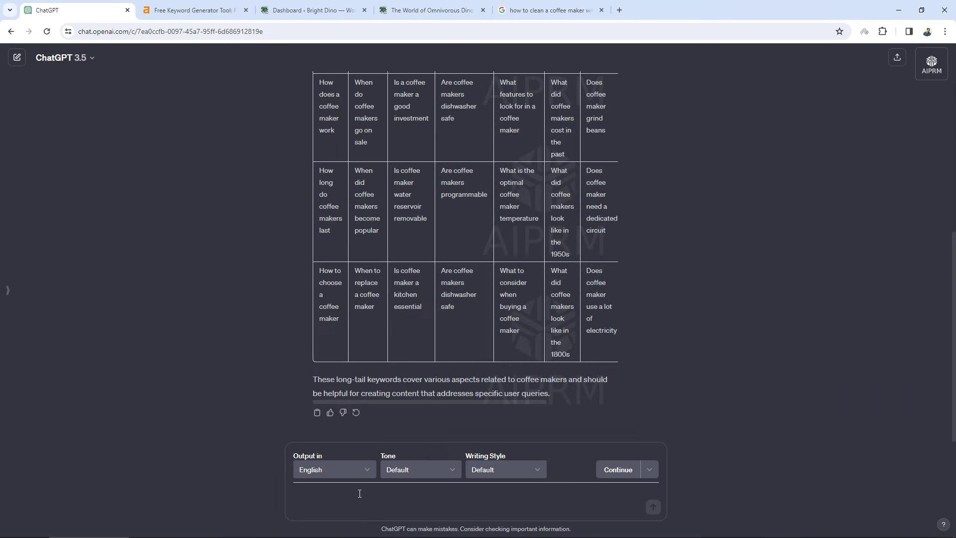
key("ctrl+v")
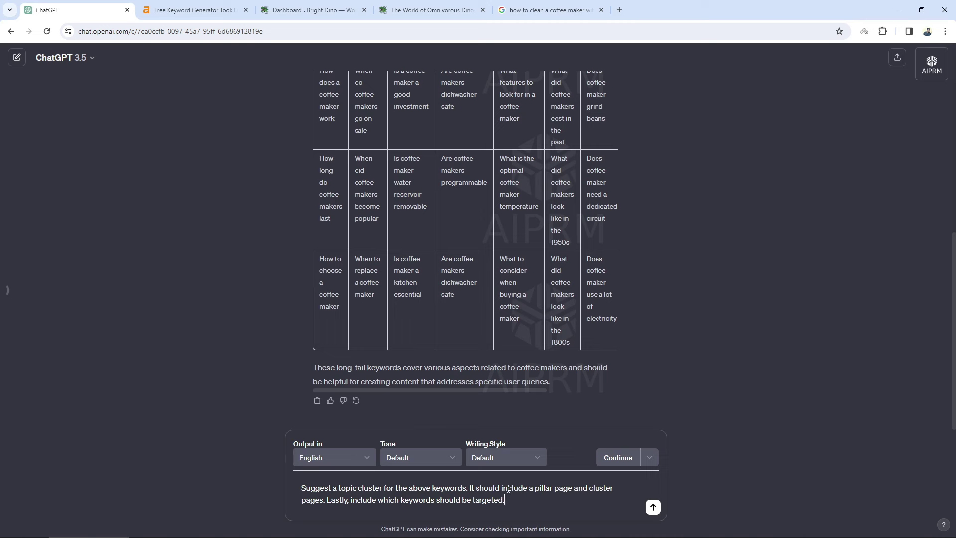
left_click_drag(357, 501, 421, 503)
left_click(641, 496)
key("Return")
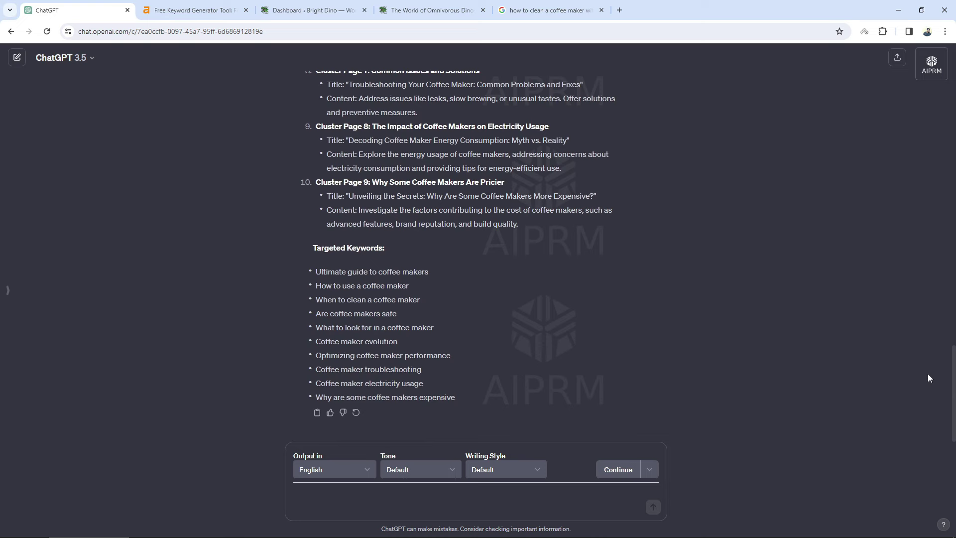
Read the pillar page title and content description at the beginning of ChatGPT's topic cluster answer.
scroll(469, 424, "up", 15)
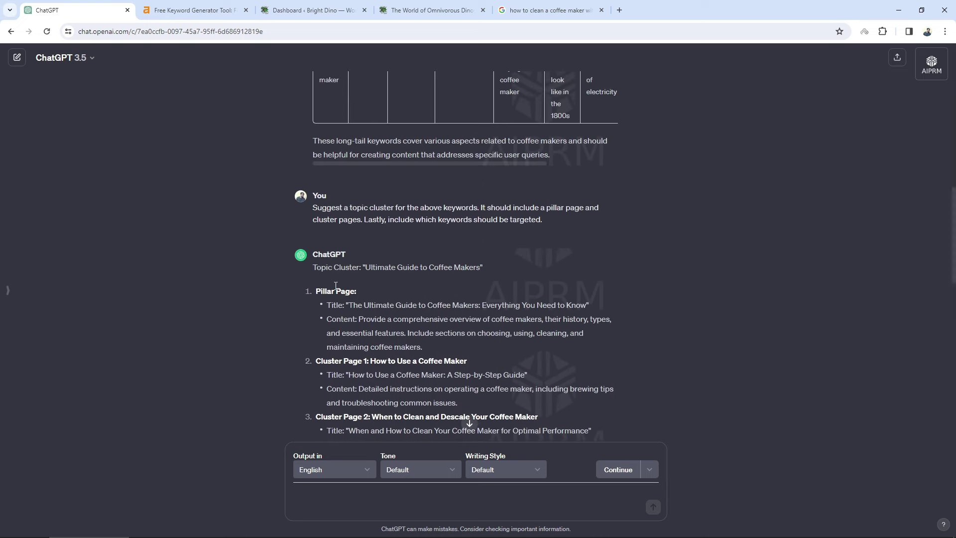
left_click_drag(349, 309, 574, 317)
left_click(503, 318)
left_click_drag(454, 347, 576, 322)
left_click(364, 325)
left_click_drag(482, 337, 487, 336)
Review the long-tail keyword table from the earlier ChatGPT answer that the topic cluster is based on.
scroll(349, 140, "up", 10)
left_click_drag(299, 98, 286, 219)
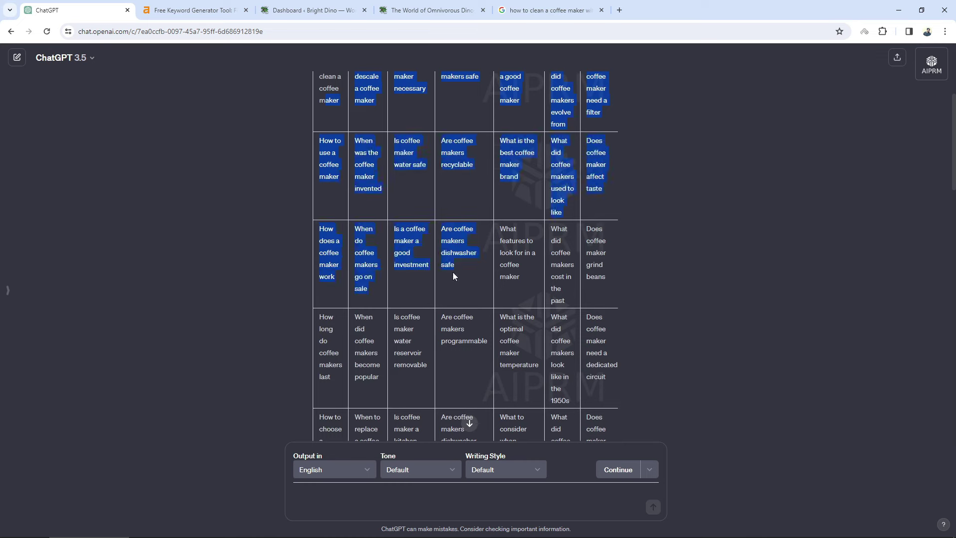
left_click(286, 219)
scroll(267, 260, "down", 1)
Read the titles and content suggestions for Cluster Page 1 and Cluster Page 2 in the topic cluster.
scroll(267, 260, "down", 15)
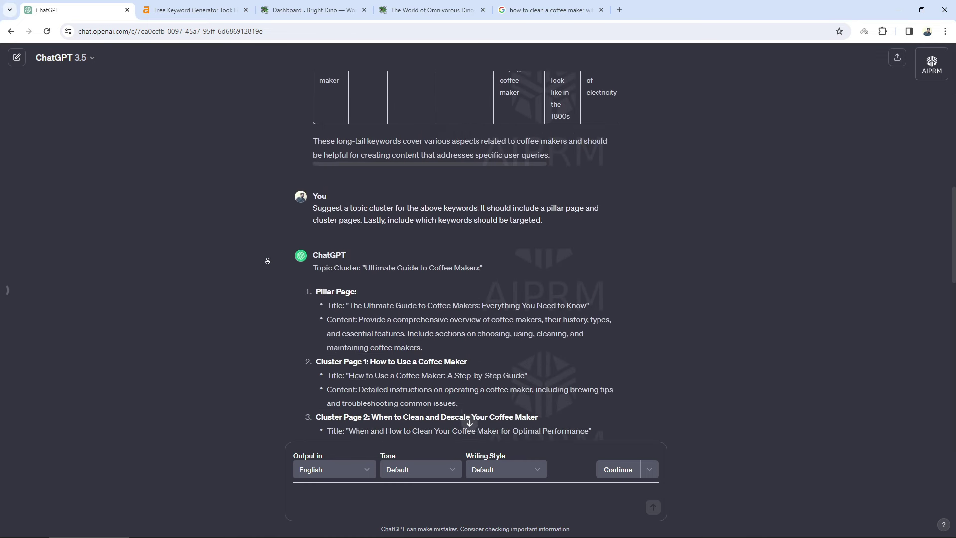
scroll(339, 260, "up", 2)
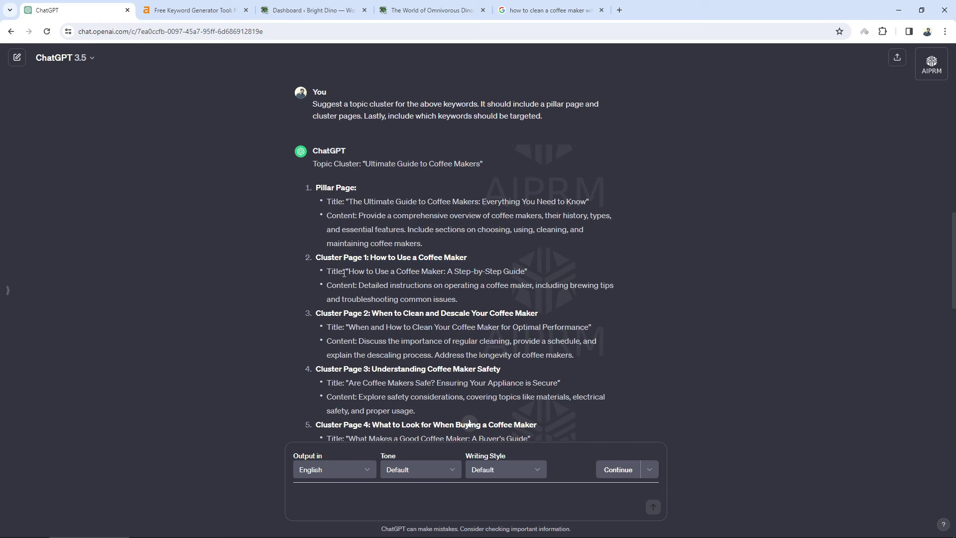
left_click_drag(349, 273, 501, 274)
left_click(357, 297)
scroll(322, 302, "down", 1)
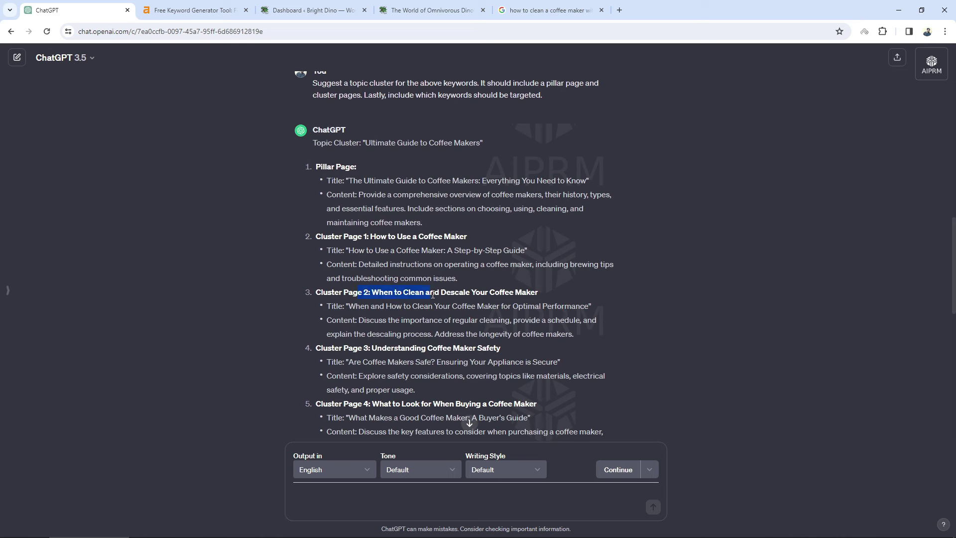
left_click_drag(521, 296, 523, 296)
left_click_drag(355, 307, 561, 304)
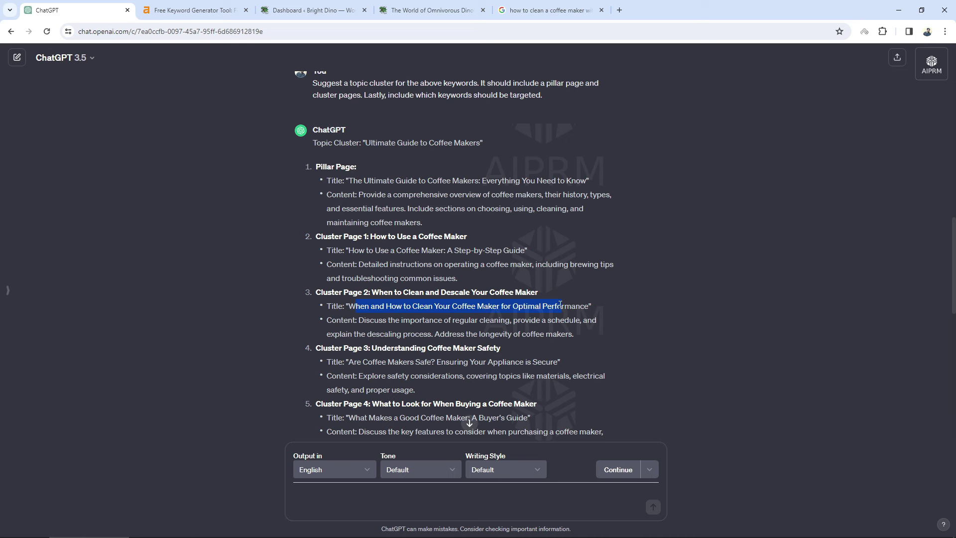
double_click(343, 322)
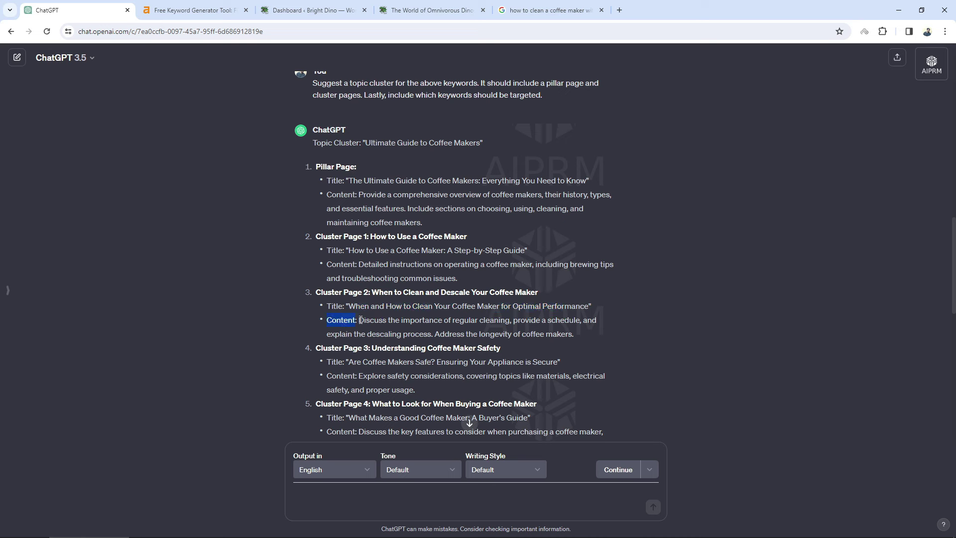
left_click_drag(361, 321, 509, 324)
left_click(535, 325)
Read through the suggestions for Cluster Pages 3 to 9, down to the start of the targeted keywords list.
scroll(342, 275, "down", 5)
scroll(342, 299, "down", 3)
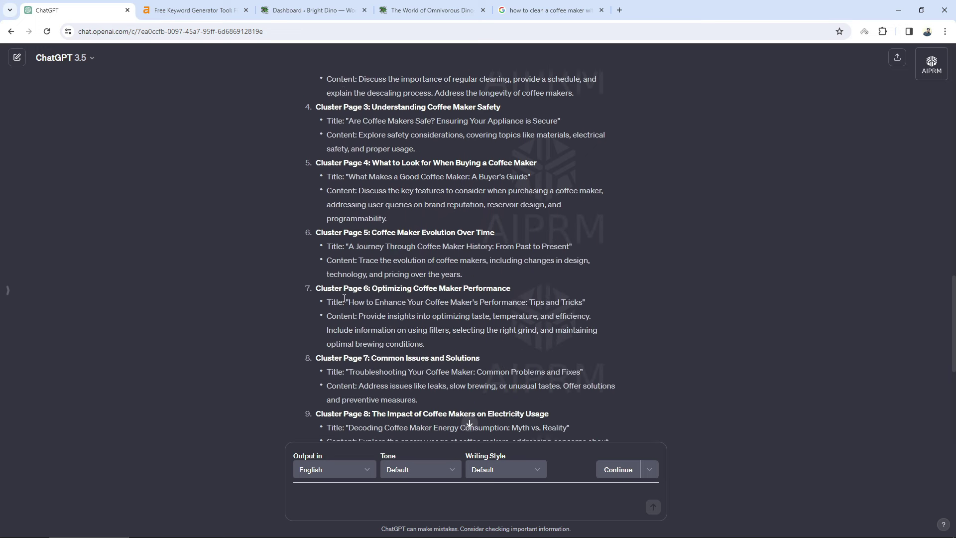
scroll(953, 338, "down", 3)
scroll(953, 338, "down", 2)
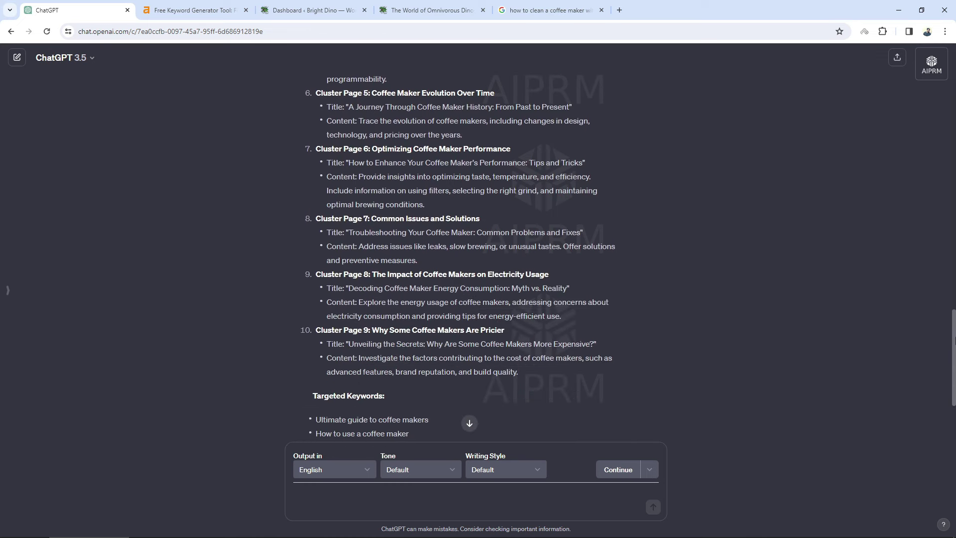
Revisit the long-tail keyword table, the Google results for the bleach keyword and the Ahrefs keyword ideas.
left_click_drag(954, 345, 954, 139)
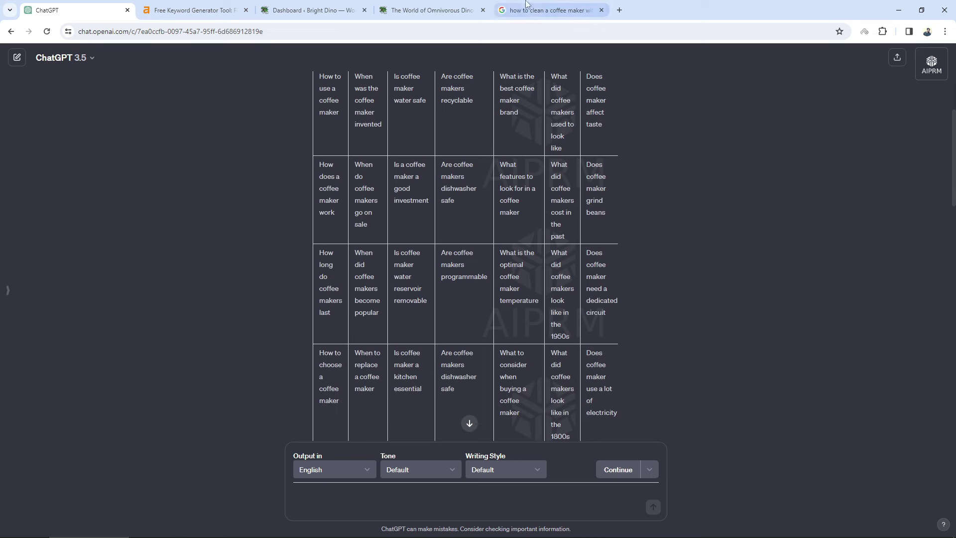
left_click(547, 11)
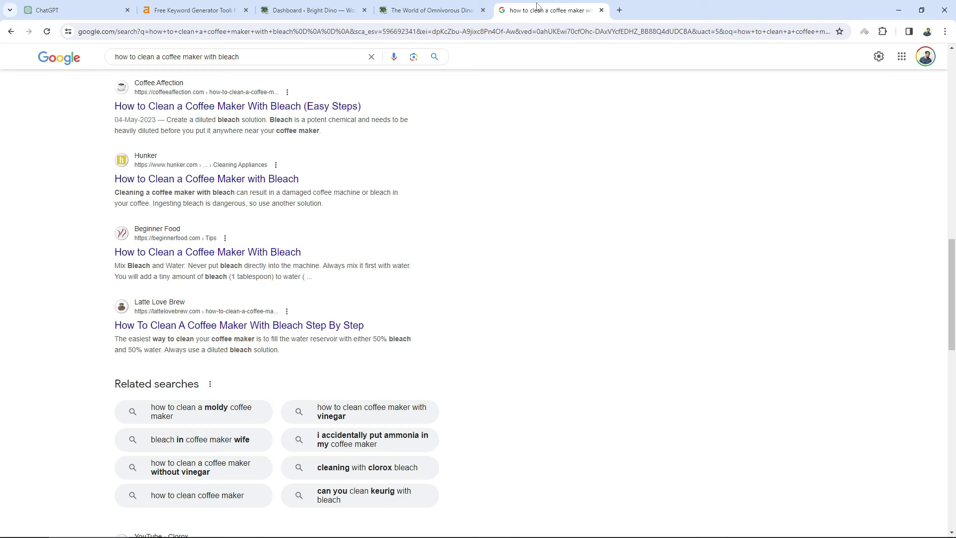
left_click(229, 10)
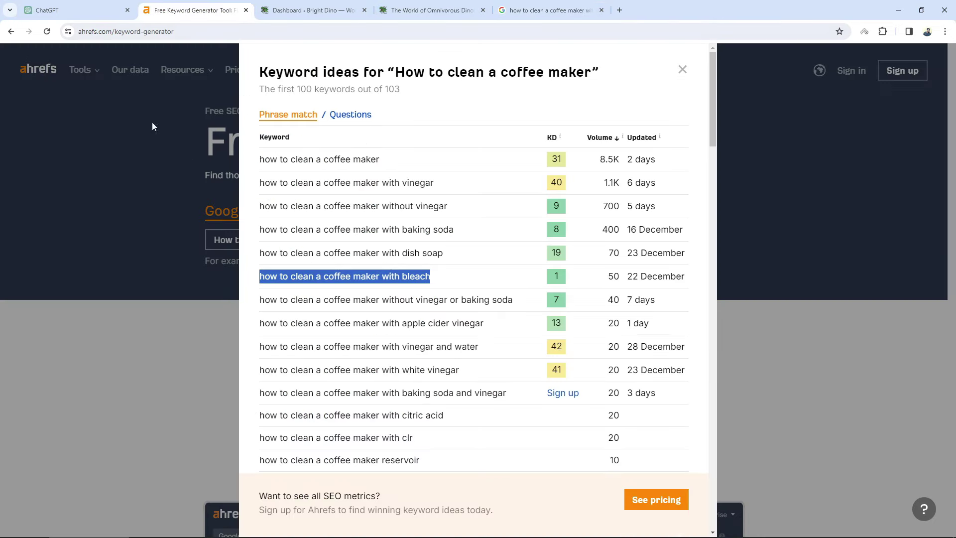
Return to ChatGPT and review the targeted keywords list and the cluster pages back up to the pillar page.
left_click(99, 6)
scroll(393, 325, "down", 1)
scroll(393, 325, "down", 20)
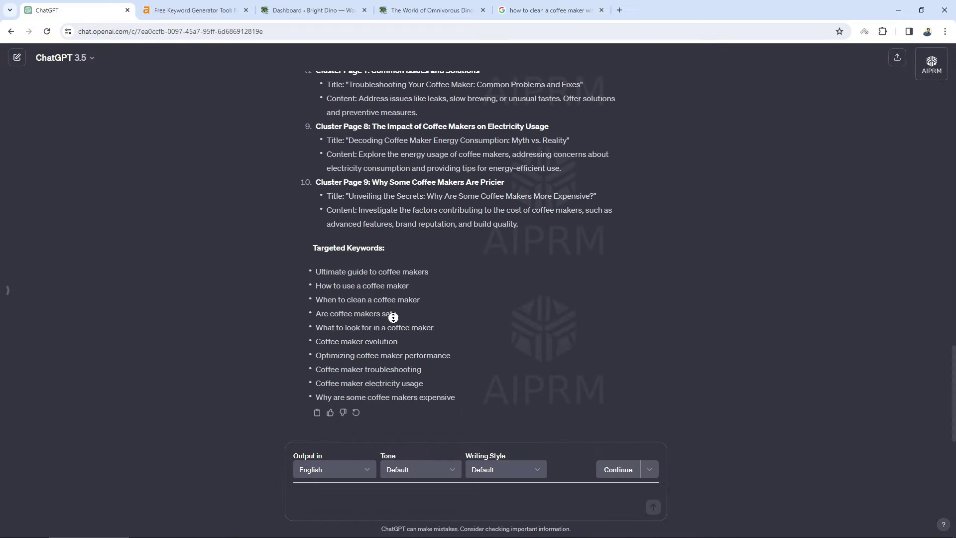
scroll(393, 317, "up", 5)
scroll(469, 423, "up", 2)
scroll(469, 422, "up", 2)
scroll(403, 299, "up", 2)
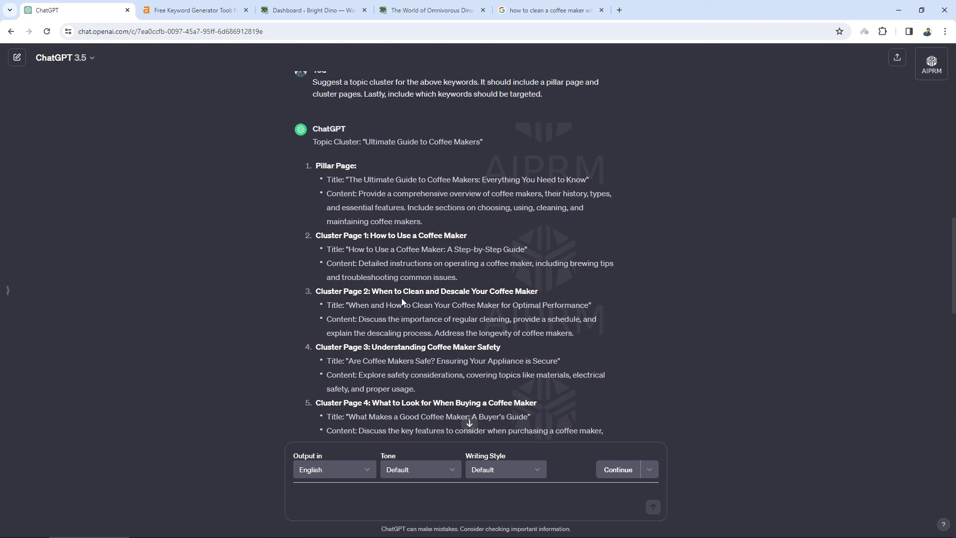
Open the Bright Dino article "The World of Omnivorous Dinosaurs" and dismiss the full-page ad.
left_click(403, 9)
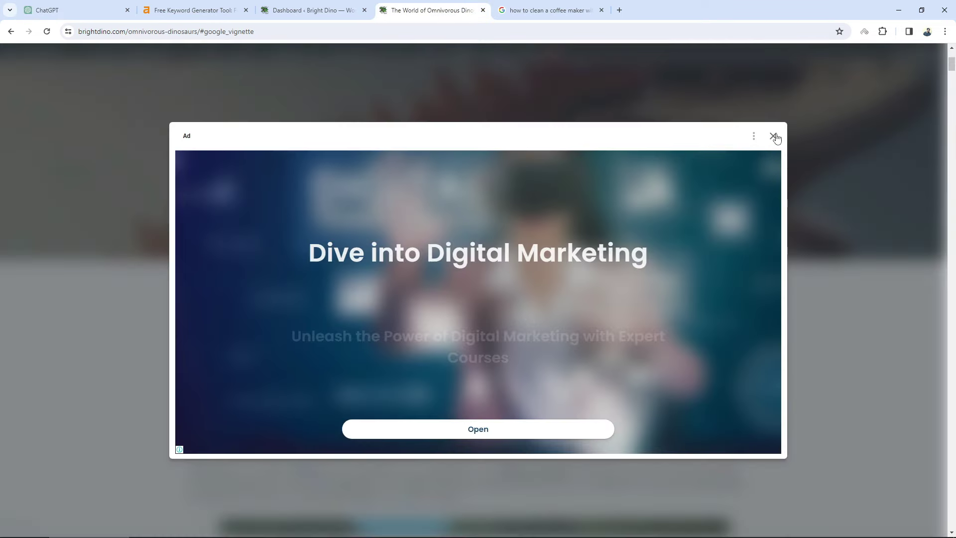
left_click(773, 136)
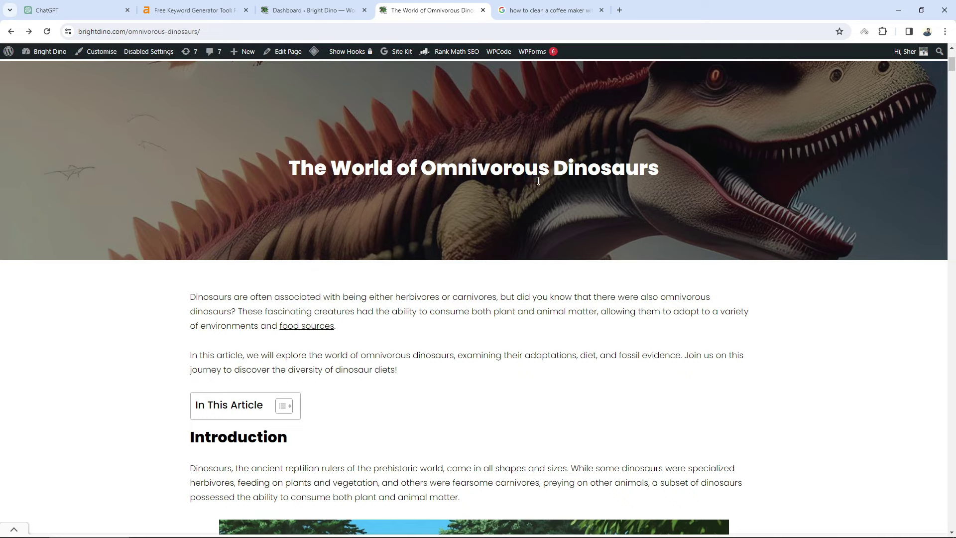
Look through the dinosaur sections of the omnivorous dinosaurs article, opening the linked Gallimimus page and returning to continue to Therizinosaurus.
left_click_drag(952, 67, 952, 170)
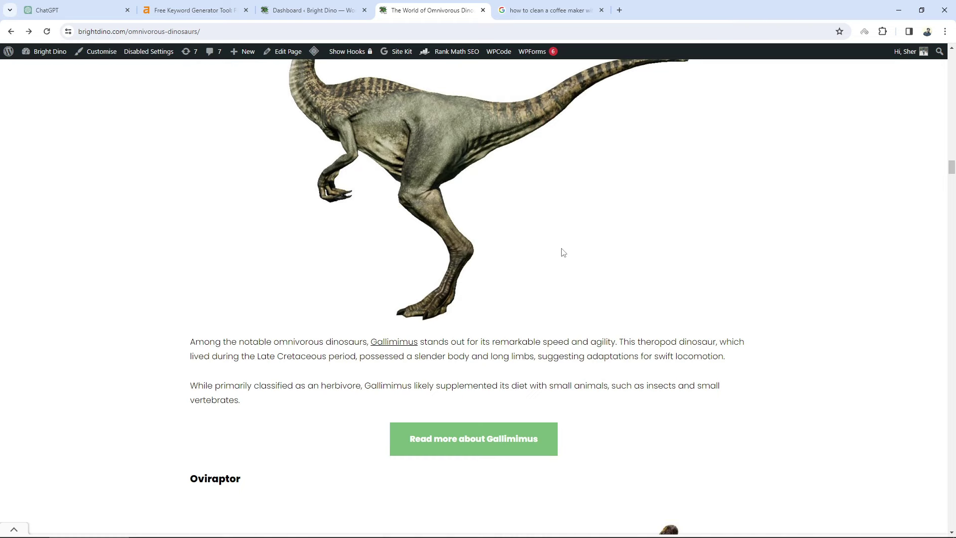
scroll(276, 249, "down", 1)
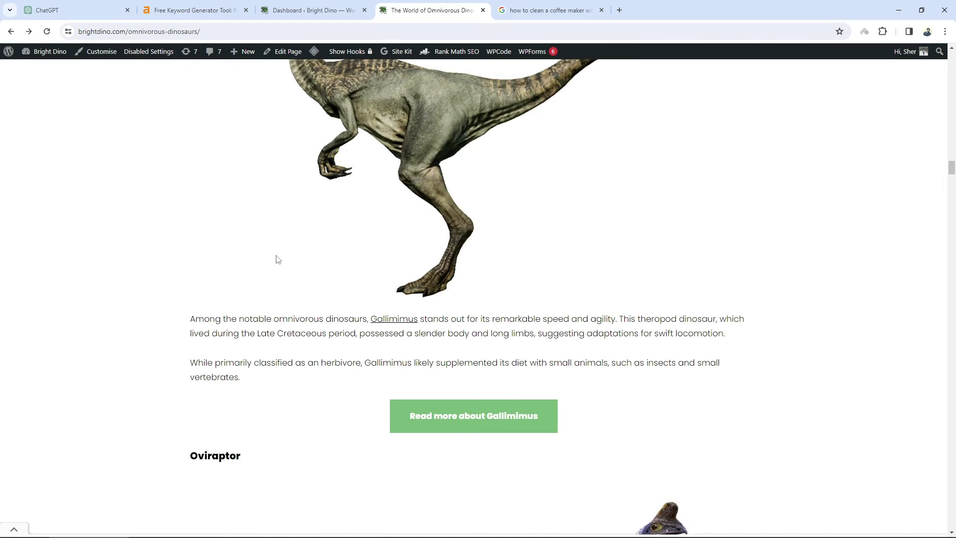
left_click(443, 416)
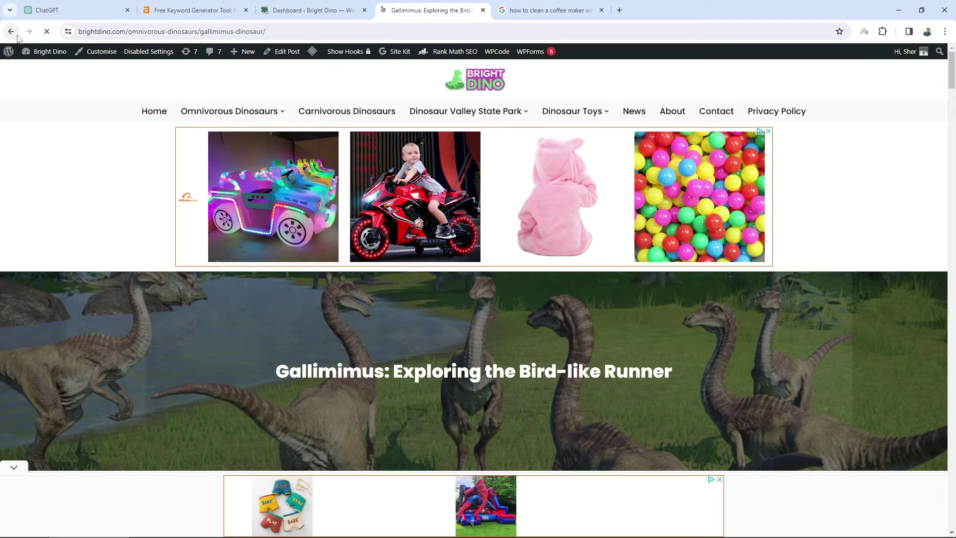
left_click(11, 31)
middle_click(252, 232)
scroll(252, 232, "down", 3)
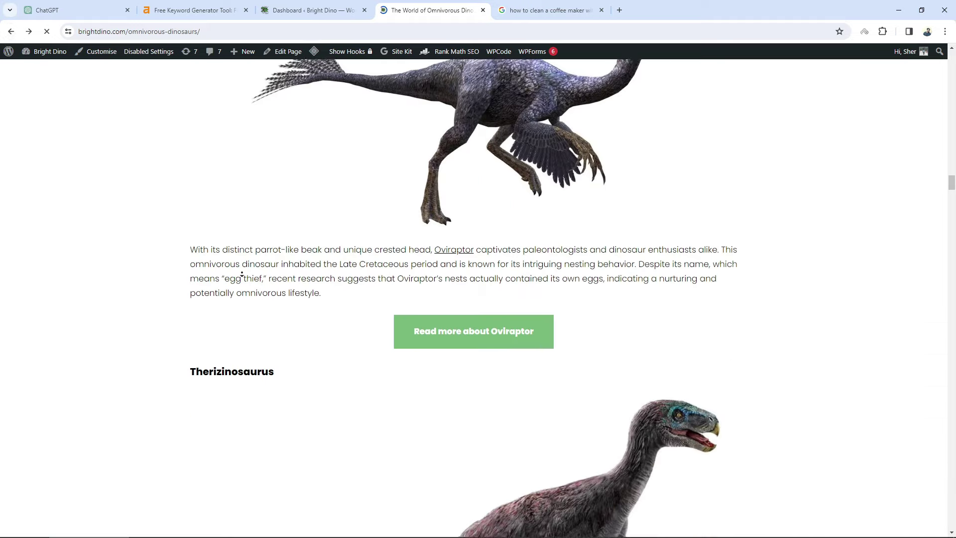
scroll(246, 224, "down", 2)
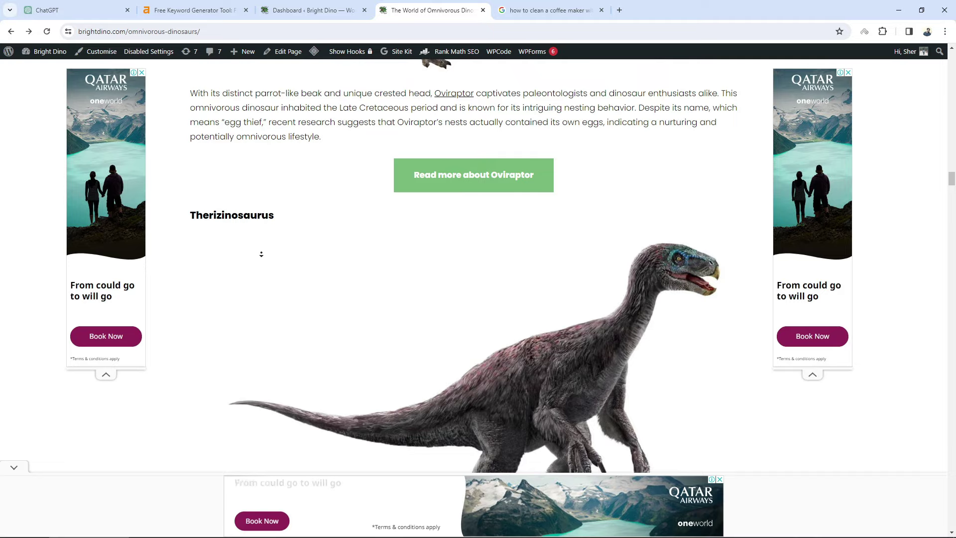
scroll(260, 252, "down", 5)
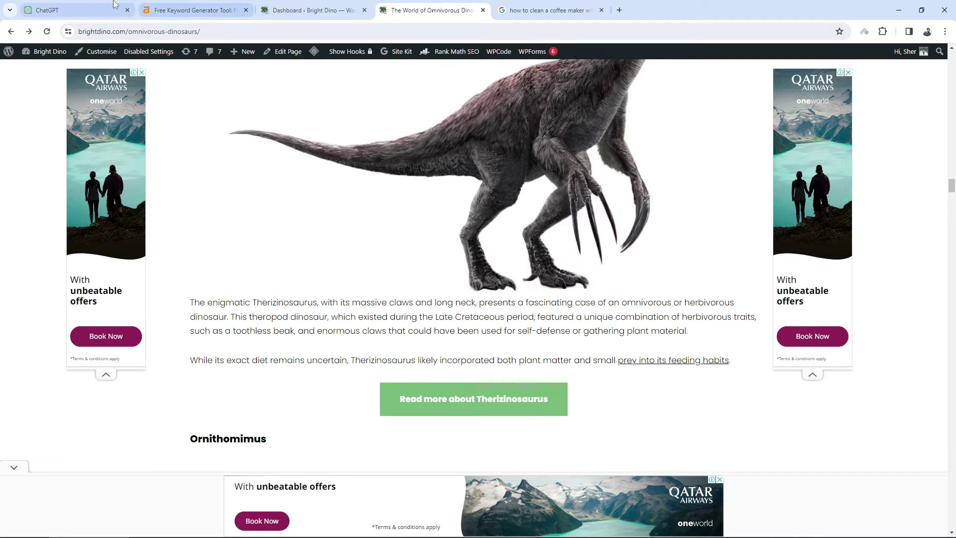
Switch to ChatGPT and examine the pillar page title in the "Ultimate Guide to Coffee Makers" topic cluster.
left_click(74, 10)
left_click(337, 277)
scroll(337, 277, "up", 3)
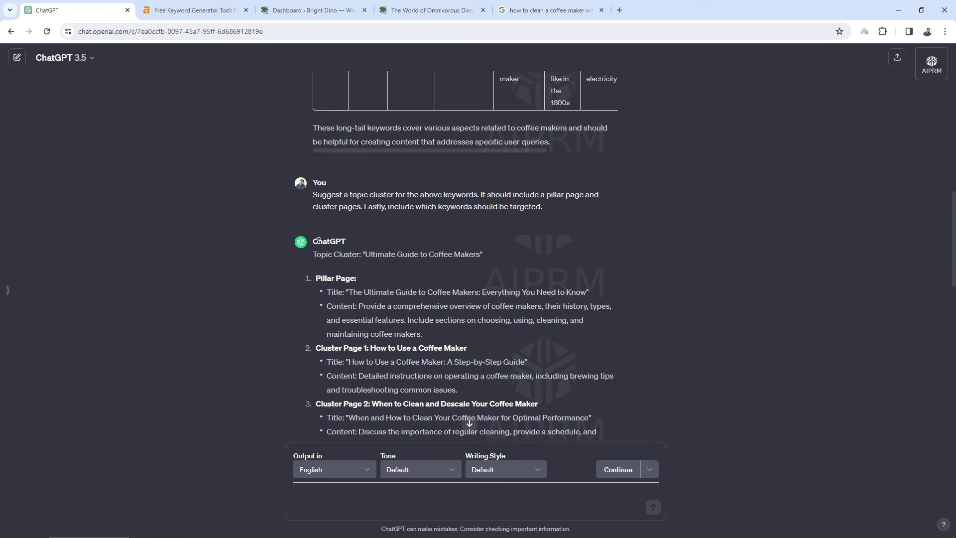
scroll(346, 285, "down", 1)
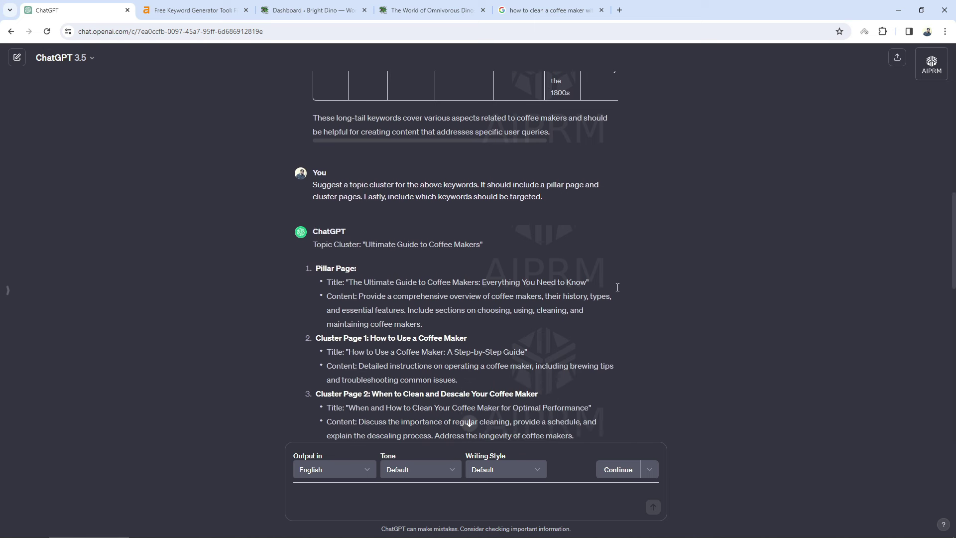
left_click_drag(374, 282, 468, 282)
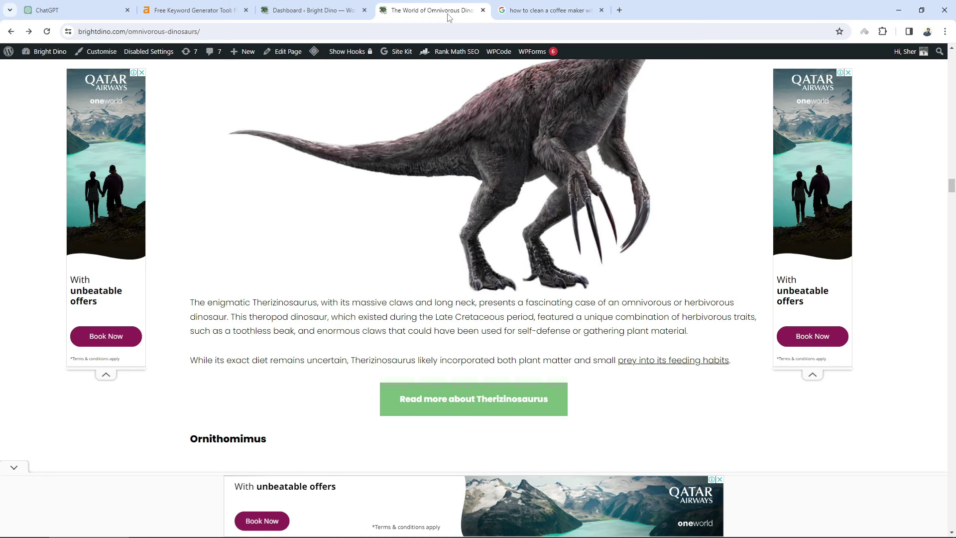
Switch to the Bright Dino article and view its title and introduction as a pillar page example.
left_click(423, 11)
left_click_drag(953, 177, 953, 57)
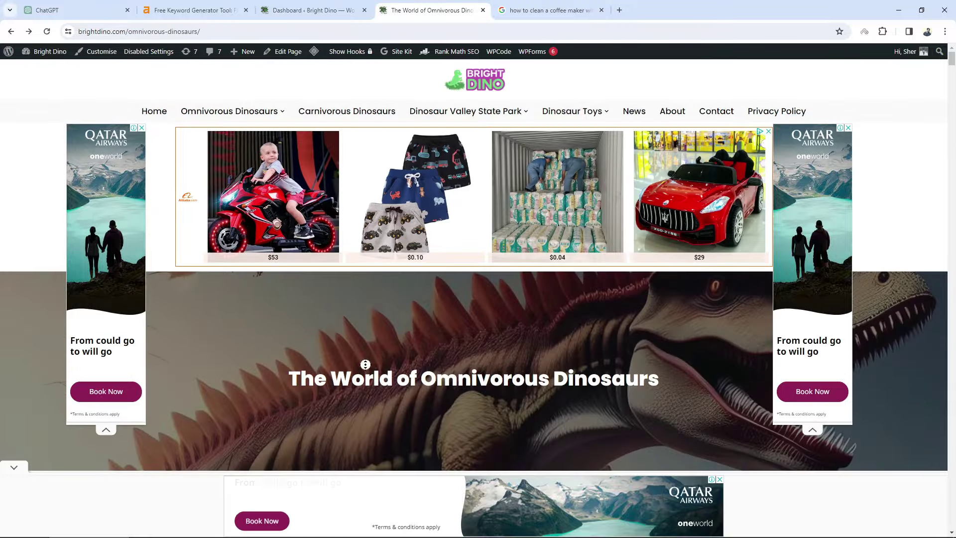
scroll(367, 365, "down", 4)
Go back to ChatGPT and highlight the Cluster Page 1 and Cluster Page 2 headings of the topic cluster.
key("ctrl+1")
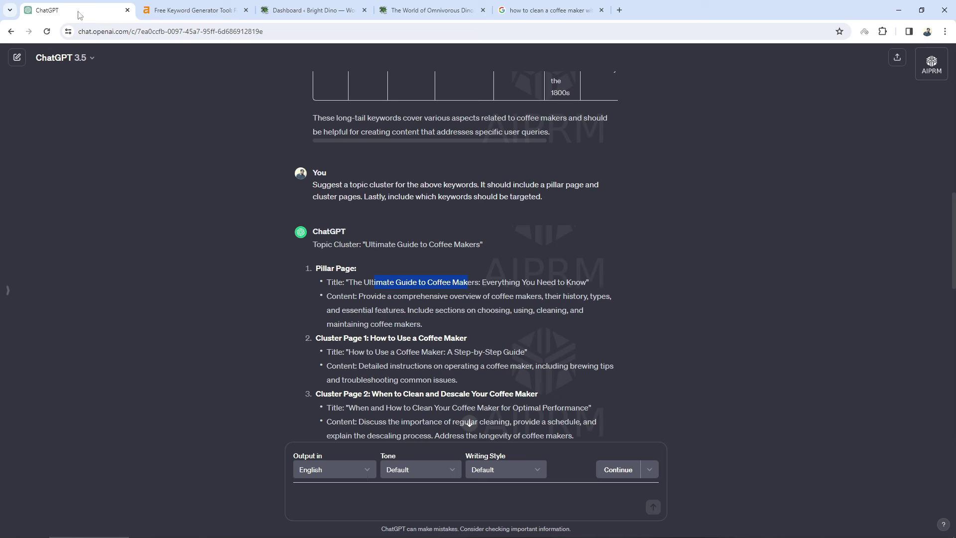
middle_click(332, 300)
left_click_drag(316, 322, 404, 327)
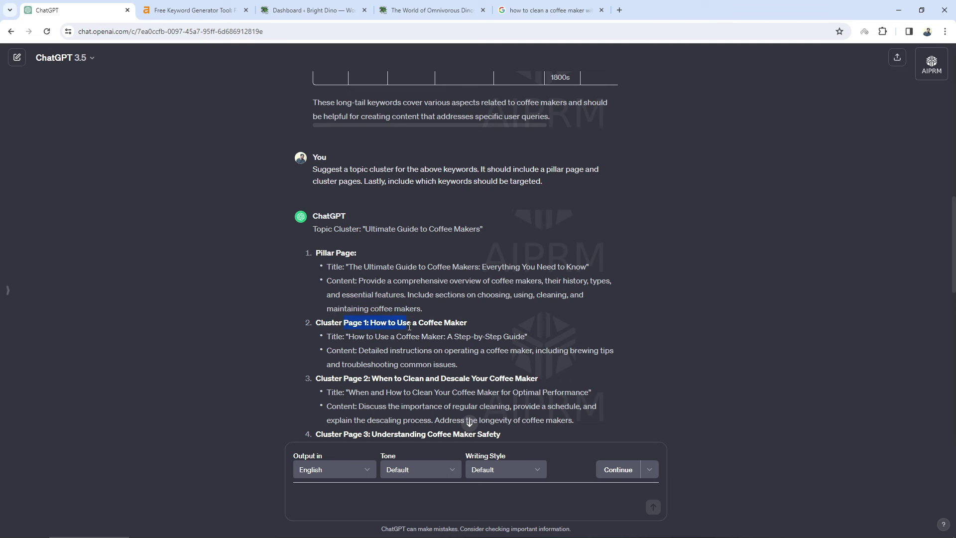
scroll(435, 321, "down", 1)
triple_click(375, 373)
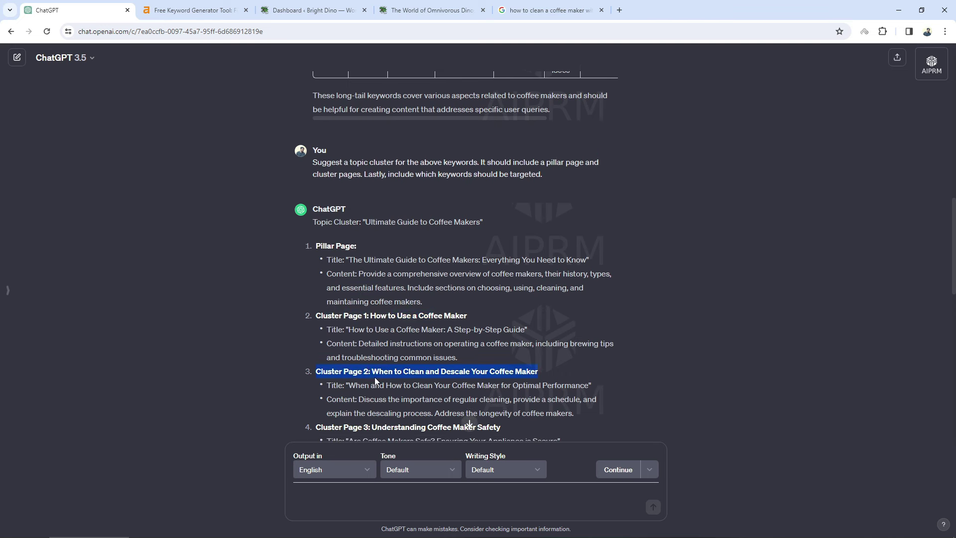
left_click_drag(374, 374, 457, 374)
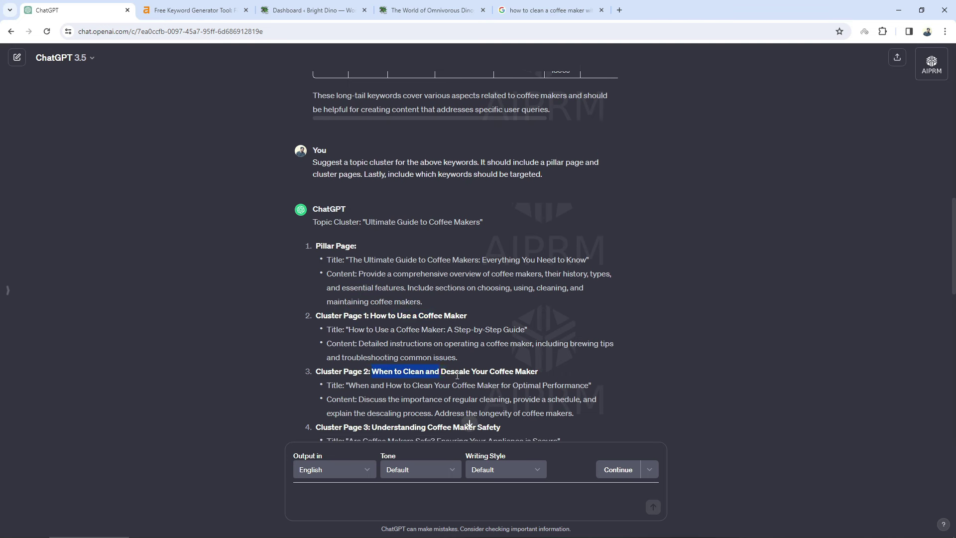
Return to the Bright Dino article and look over its linked dinosaur sections down to Chilesaurus.
left_click(433, 10)
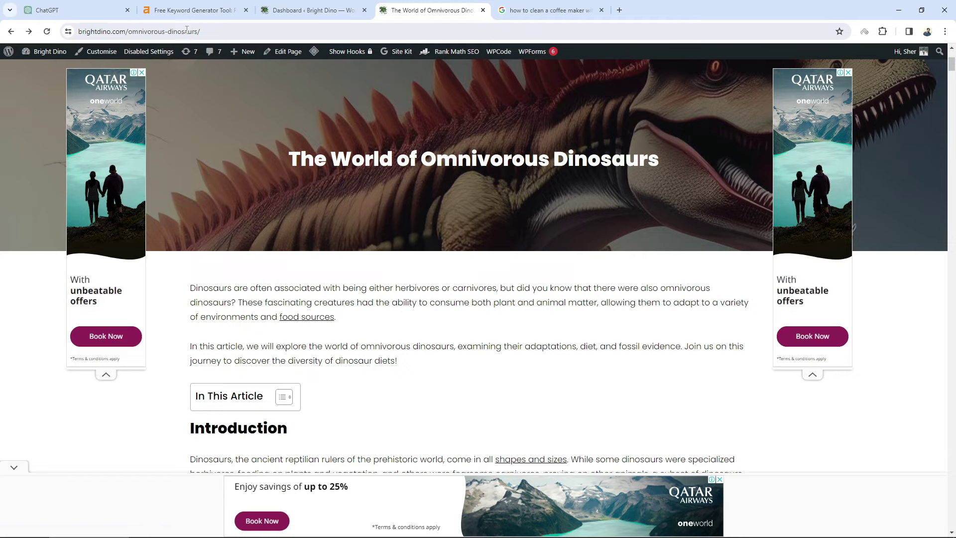
left_click(952, 95)
left_click_drag(954, 94, 952, 271)
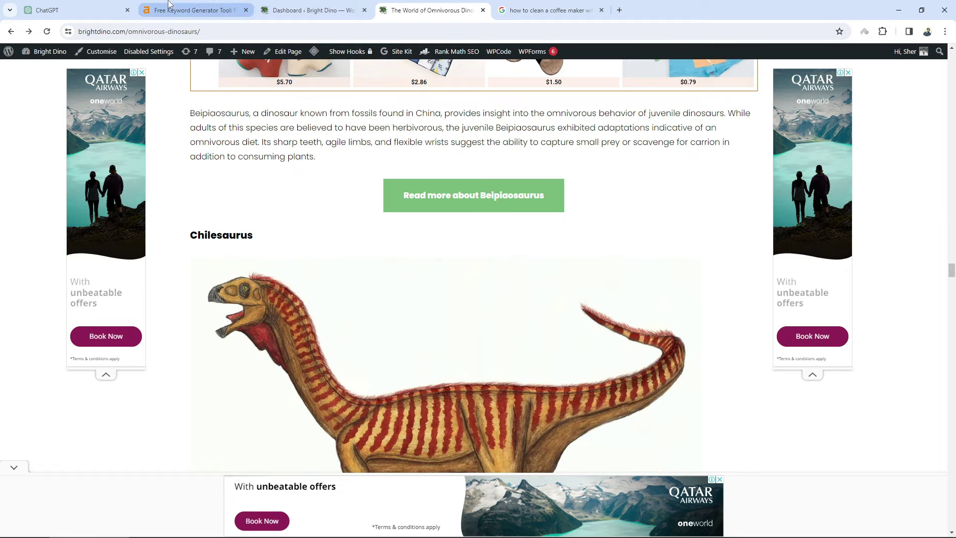
Switch to ChatGPT and review the topic cluster from the pillar page through Cluster Page 9 to the targeted keywords.
left_click(59, 10)
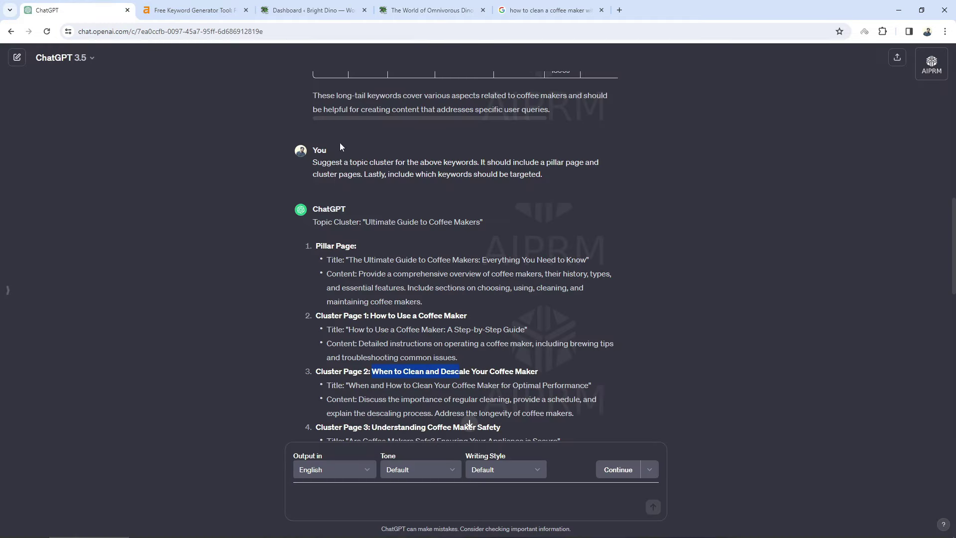
left_click(485, 256)
scroll(490, 269, "down", 2)
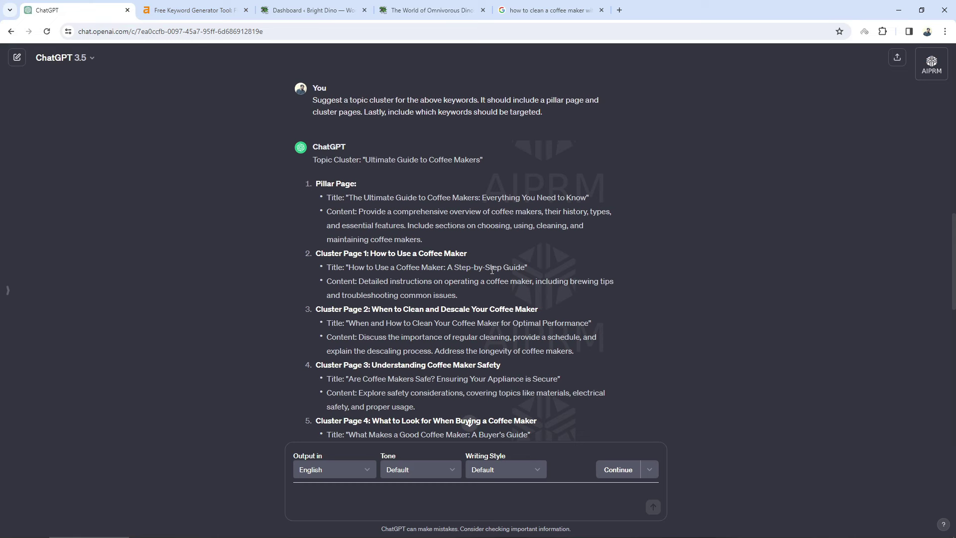
scroll(626, 289, "down", 2)
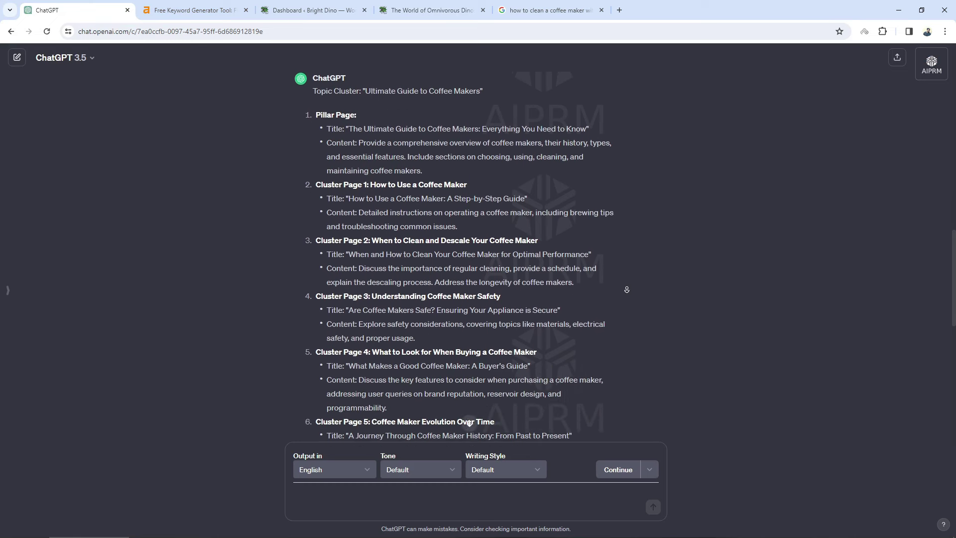
scroll(626, 289, "down", 8)
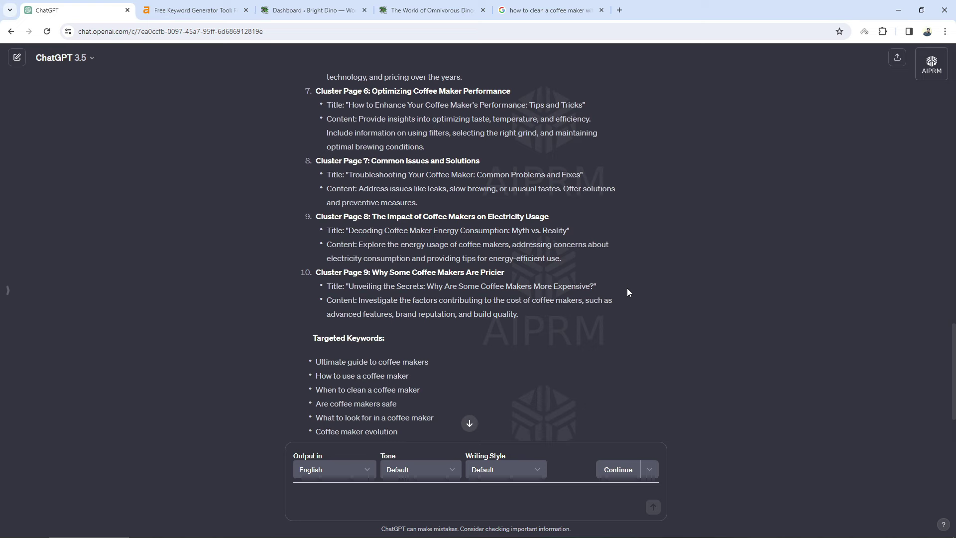
scroll(626, 292, "down", 2)
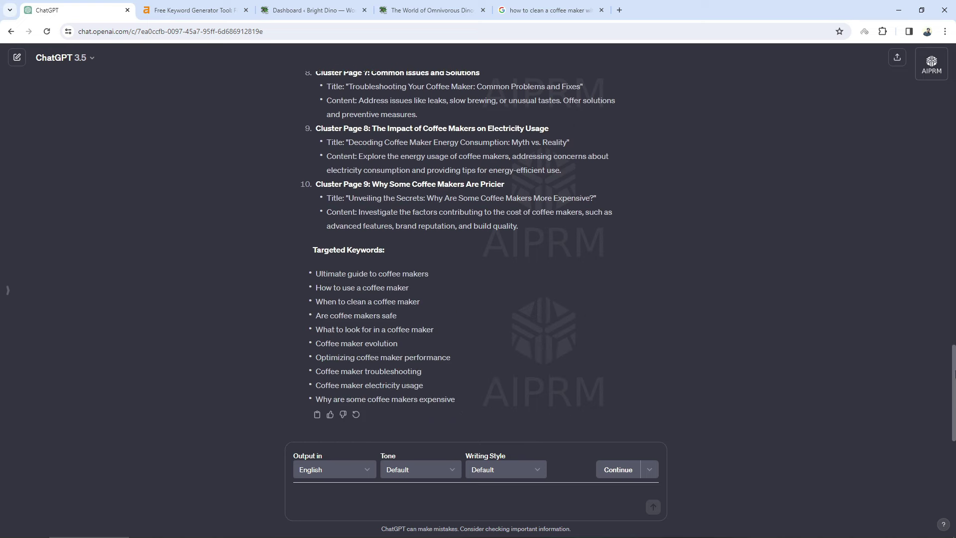
Replace the topic cluster prompt with "Suggest me more keywords and make sure to put them in a table as above." and resubmit it.
mouse_move(955, 373)
left_mouse_down()
mouse_move(955, 97)
mouse_move(955, 196)
left_mouse_up()
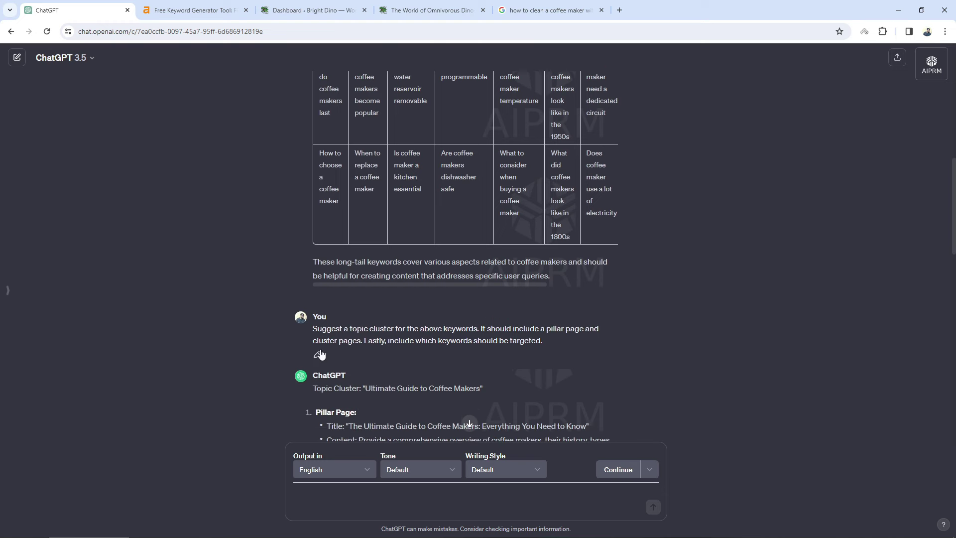
left_click(317, 353)
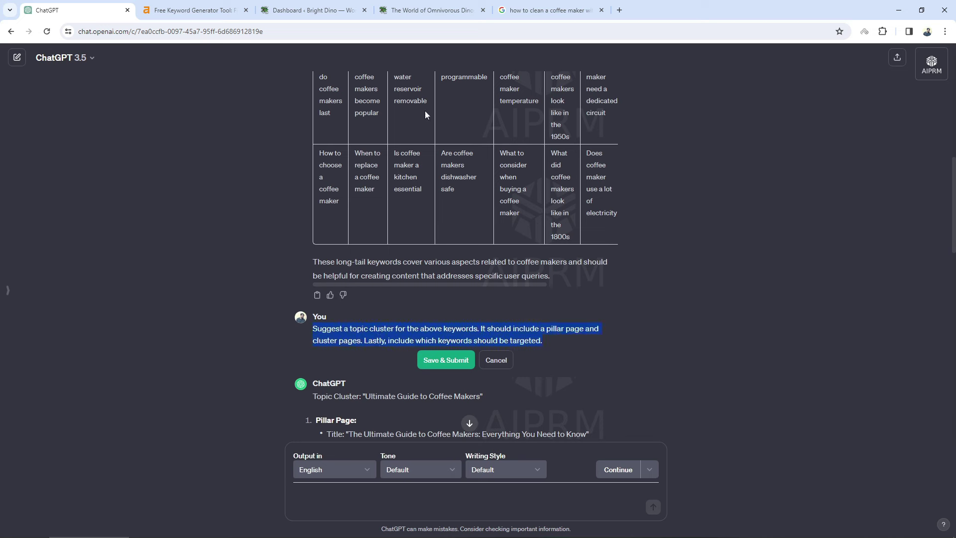
key("BackSpace")
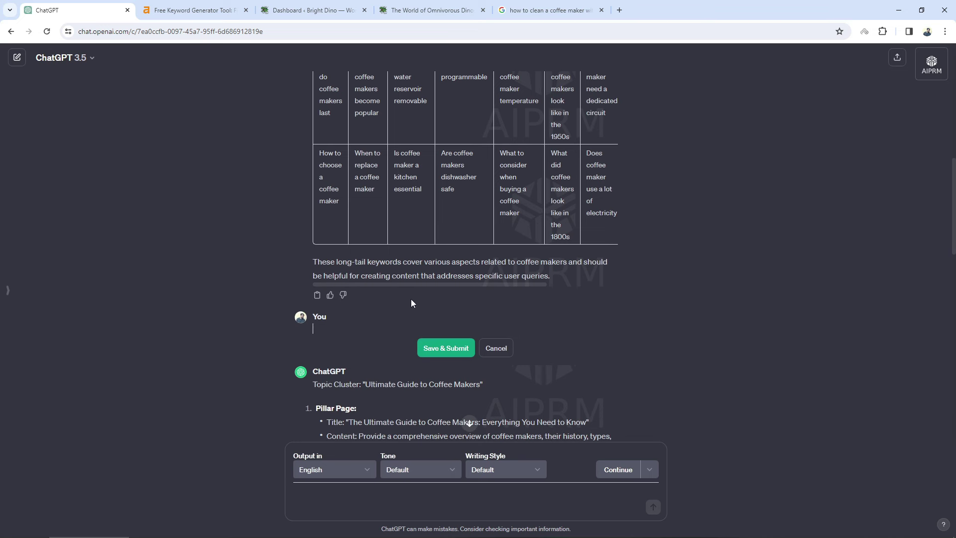
type("Suggest me more keywords and ")
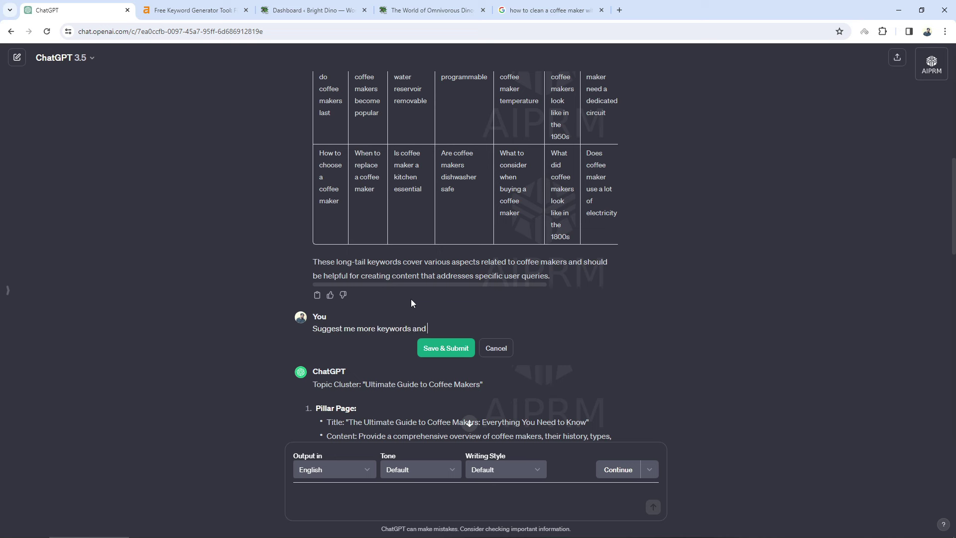
type("make sure to put them in a table as ")
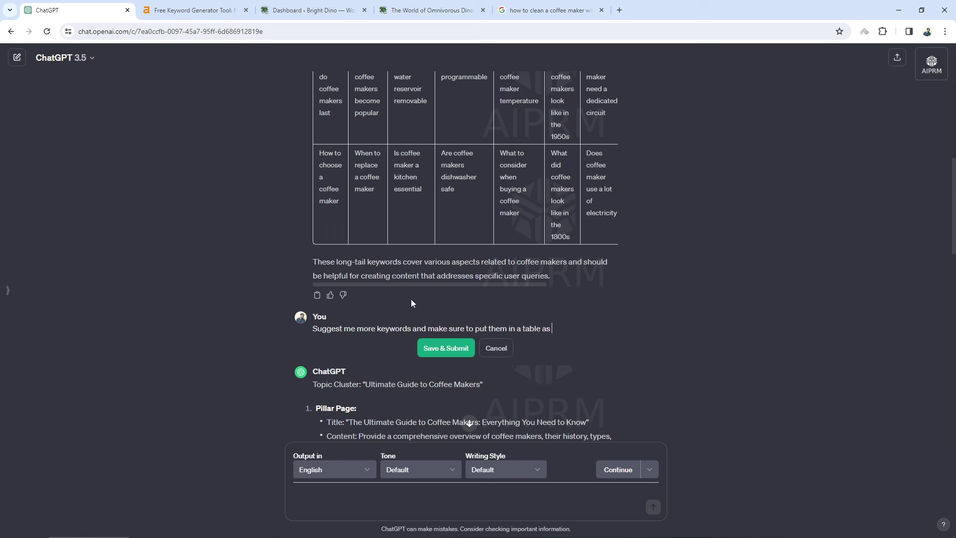
type("above.")
left_click(452, 347)
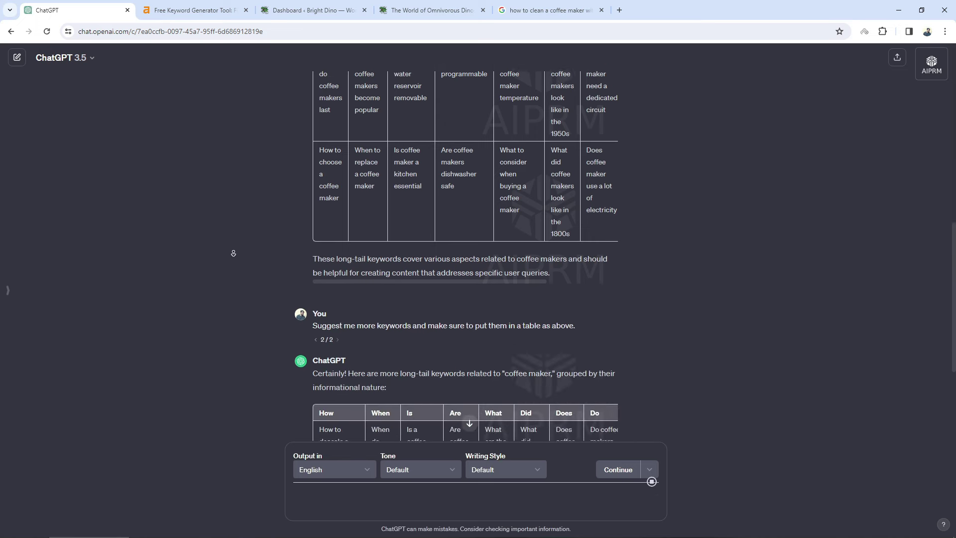
Read through the new long-tail keyword table, from descaling a coffee maker at home to cleaning one with vinegar.
scroll(234, 253, "down", 3)
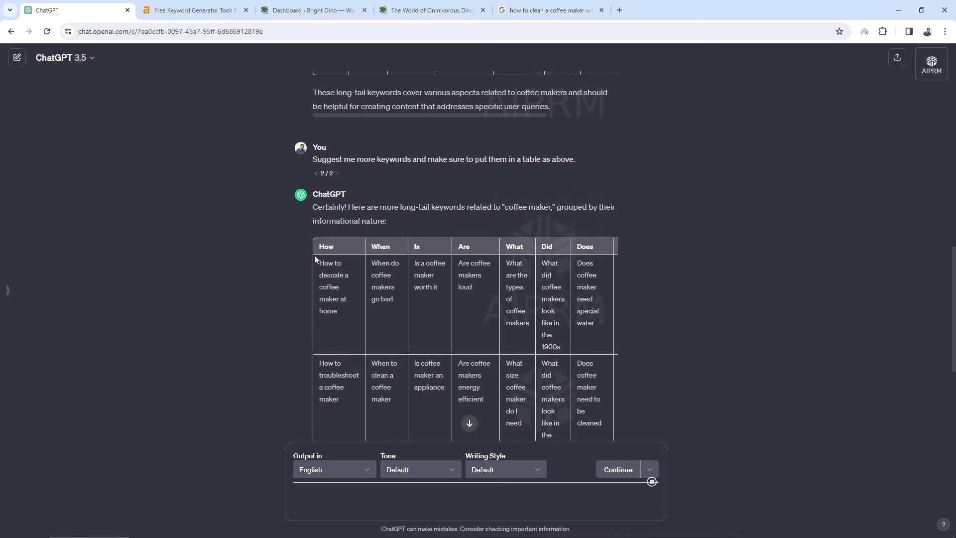
scroll(277, 269, "down", 1)
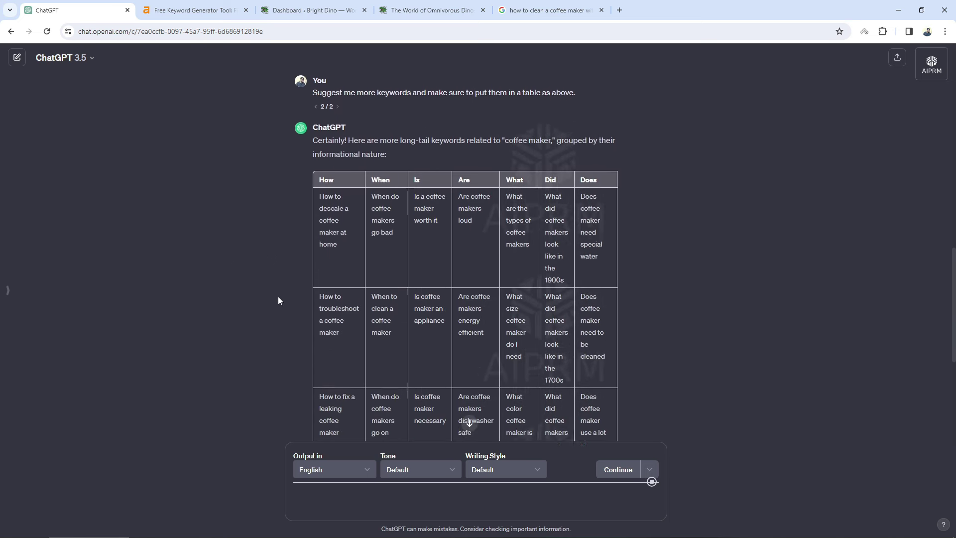
left_click_drag(319, 201, 342, 226)
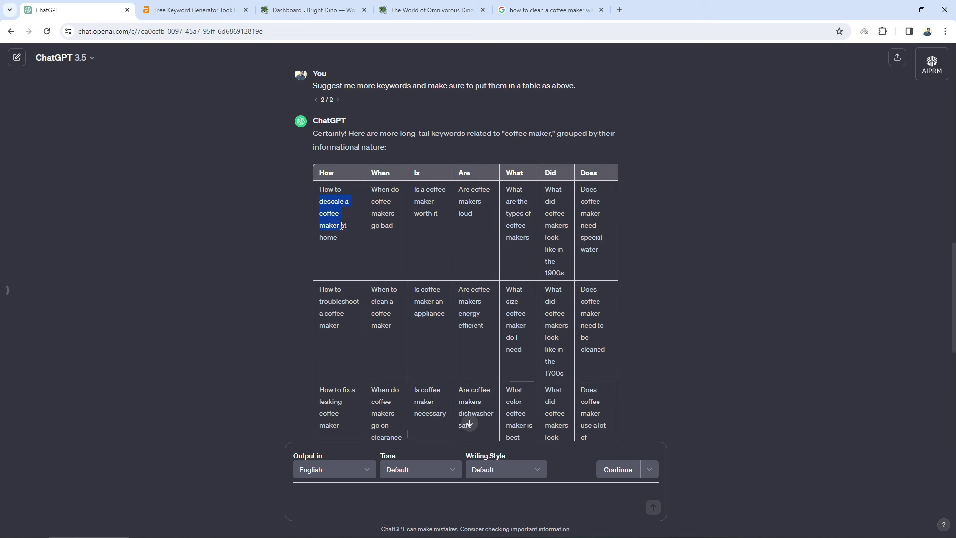
left_click(381, 177)
scroll(312, 209, "down", 3)
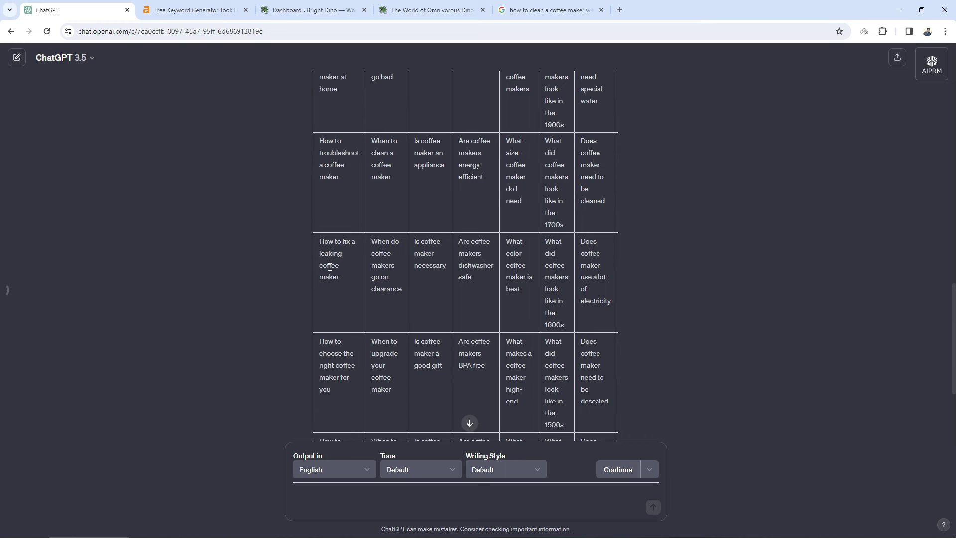
scroll(294, 269, "down", 1)
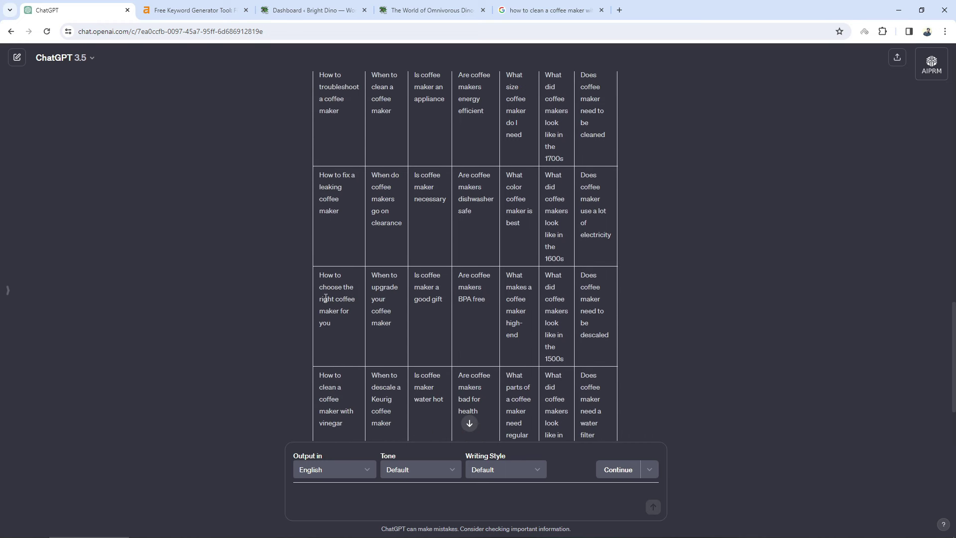
scroll(299, 329, "down", 1)
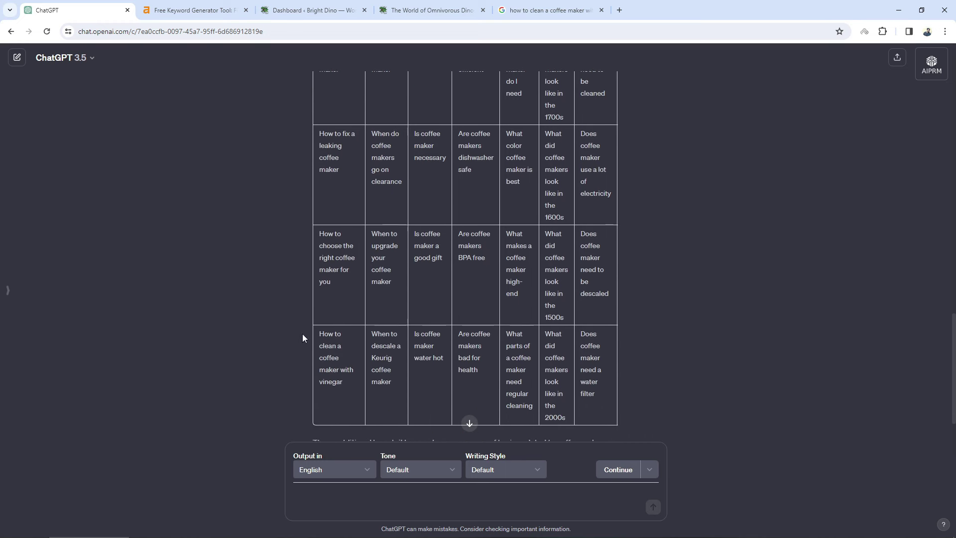
double_click(331, 382)
Check the vinegar keyword in the Ahrefs keyword ideas for "How to clean a coffee maker", and return to ChatGPT.
left_click(228, 6)
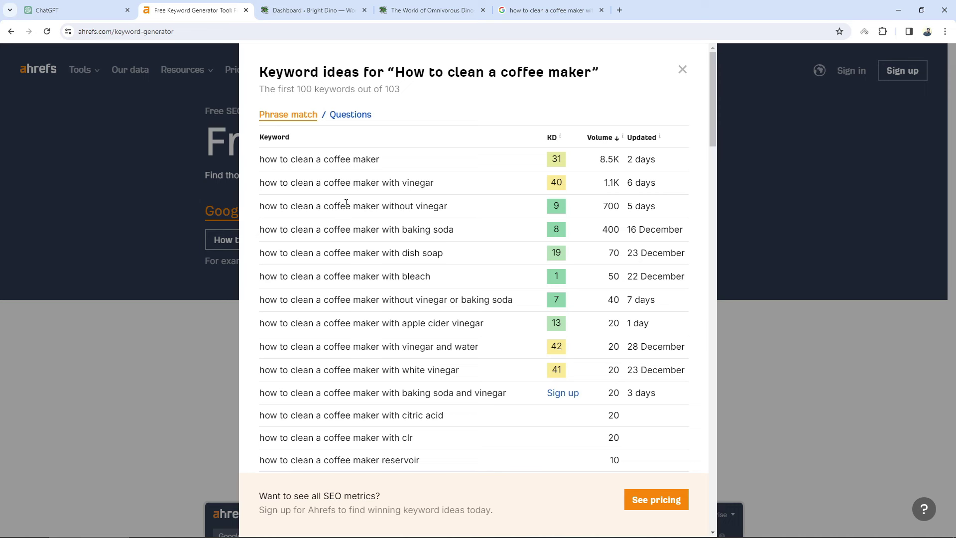
left_click_drag(345, 205, 258, 182)
left_click(444, 201)
left_click(102, 11)
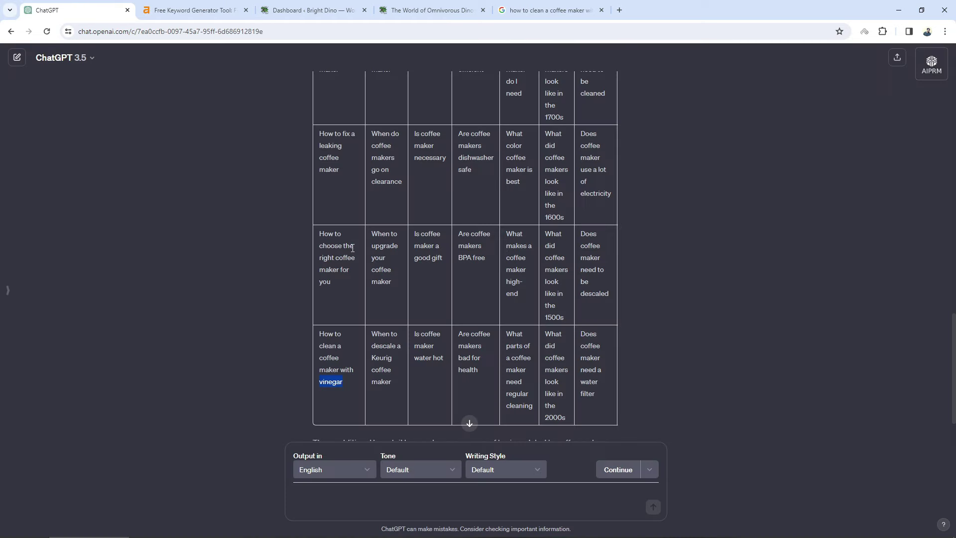
Submit the prompt "Suggest a topic cluster for the above keywords. It should include a pillar page and cluster pages. Lastly, include which keywords should be targeted.".
left_click(349, 246)
scroll(364, 271, "down", 1)
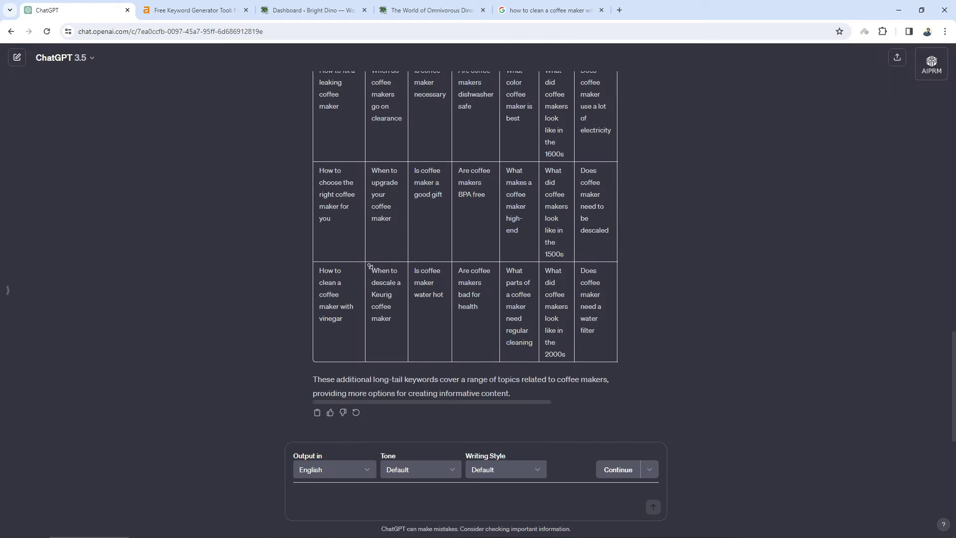
middle_click(381, 269)
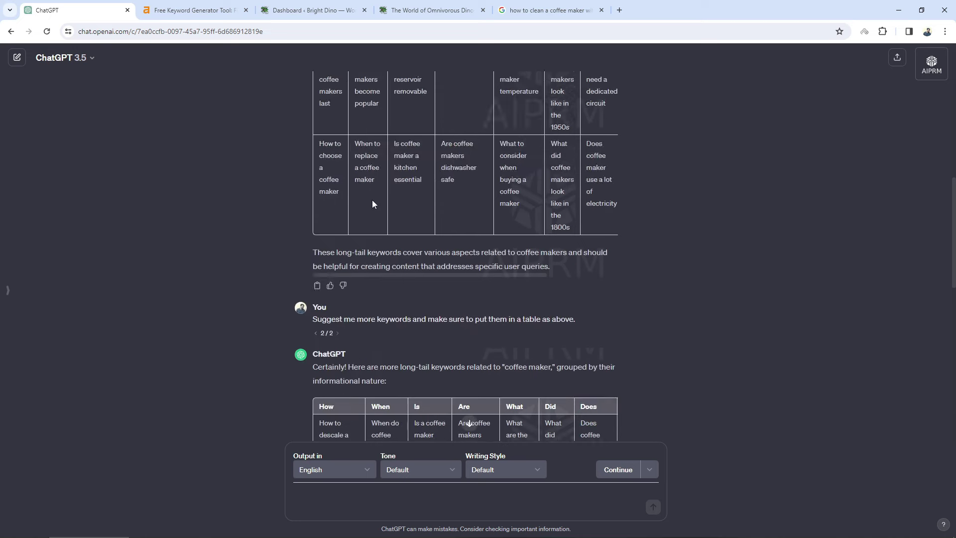
scroll(381, 269, "up", 10)
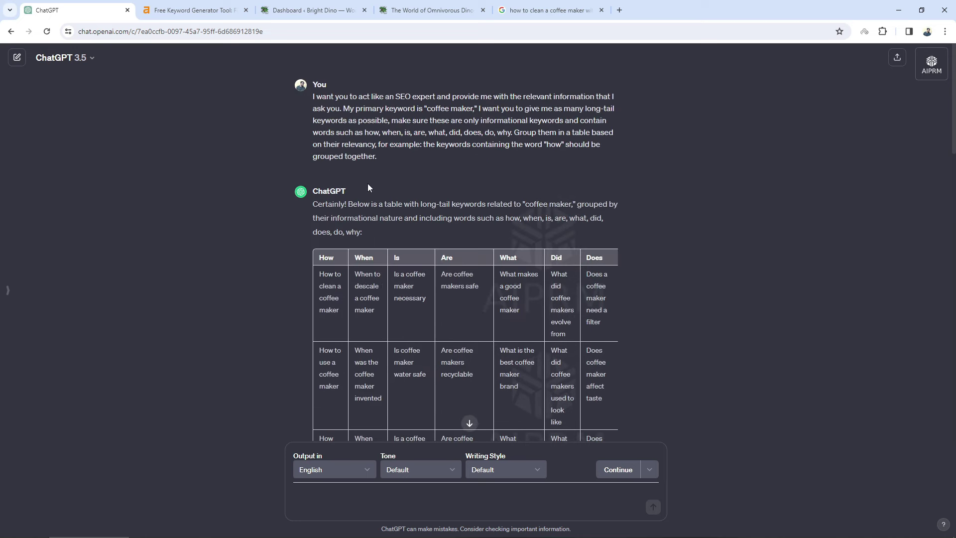
scroll(368, 187, "down", 15)
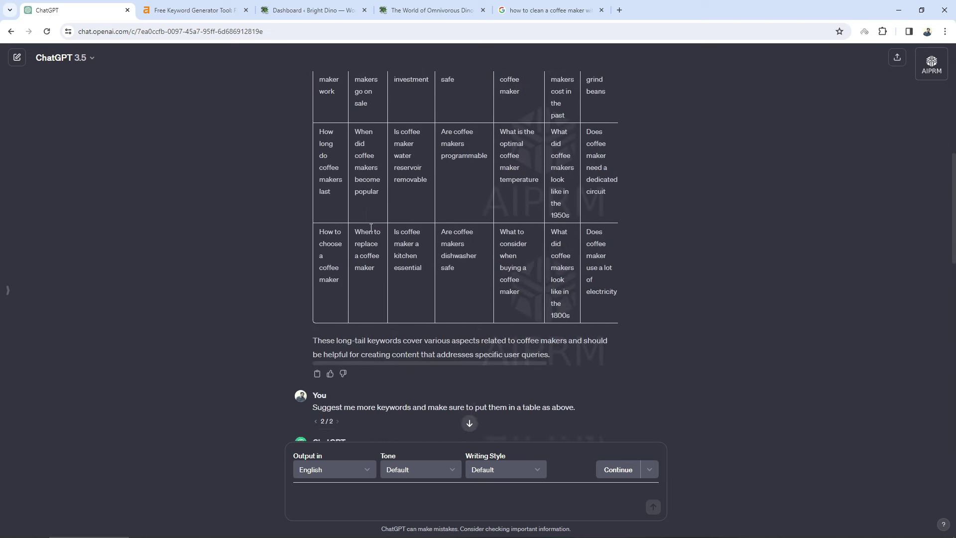
key("alt+Tab")
key("ctrl+c")
key("alt+Tab")
scroll(190, 378, "down", 10)
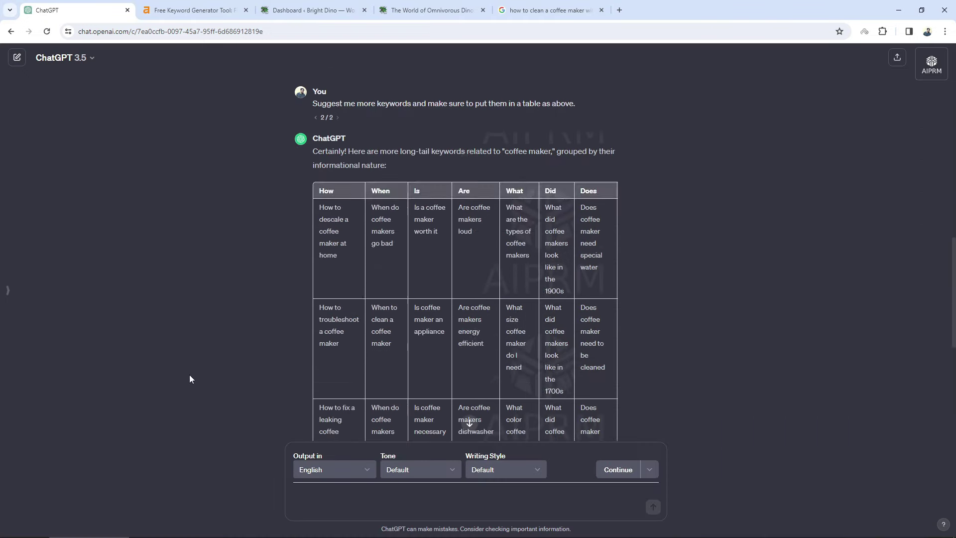
left_click(325, 489)
key("ctrl+v")
key("Return")
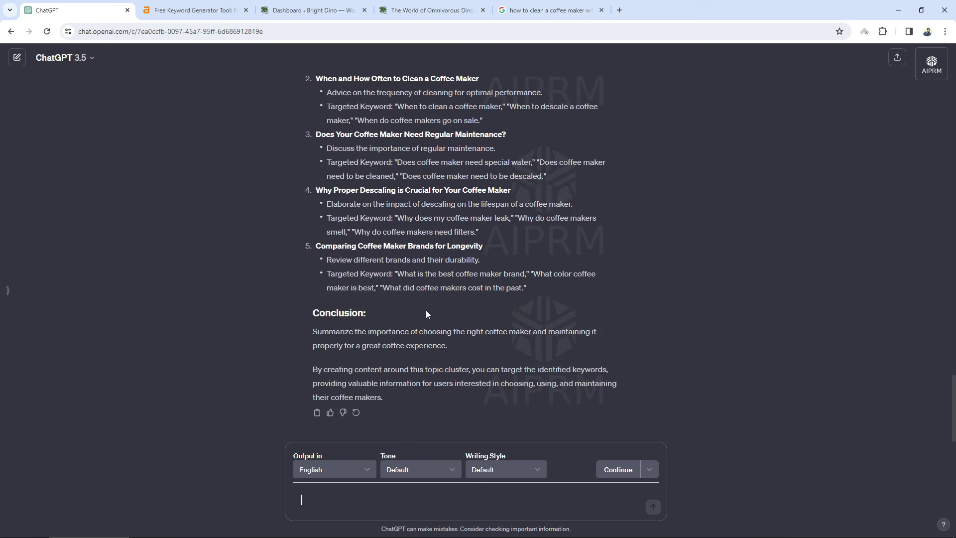
Resubmit the cluster prompt as "Suggest blog post titles for the keywords given above, provide a brief description for each keyword that must be included in the article.".
middle_click(413, 261)
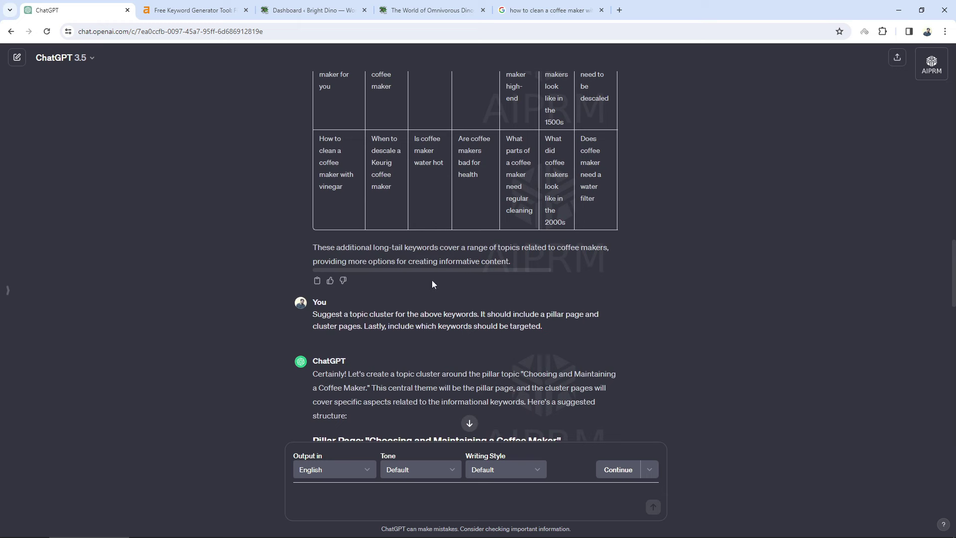
left_click(316, 340)
triple_click(410, 326)
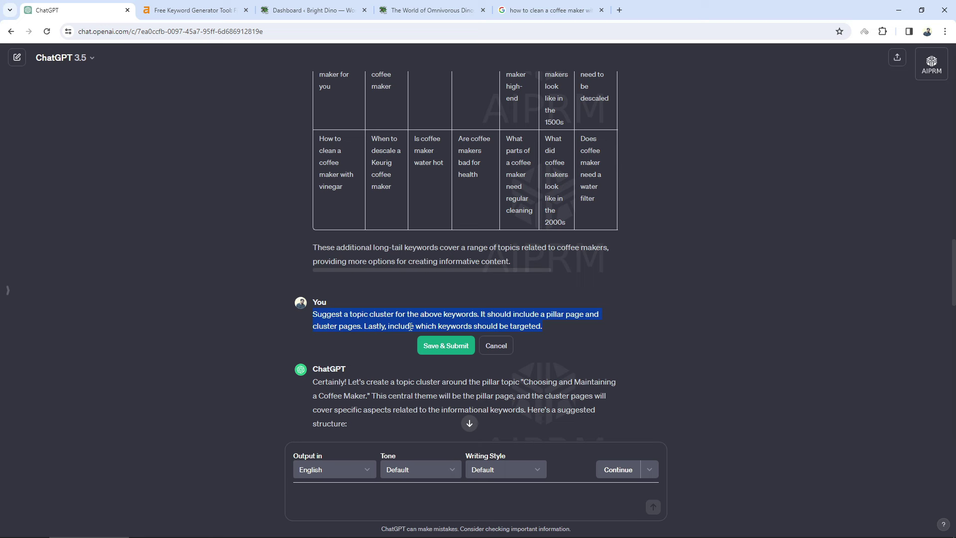
type("Suggest ")
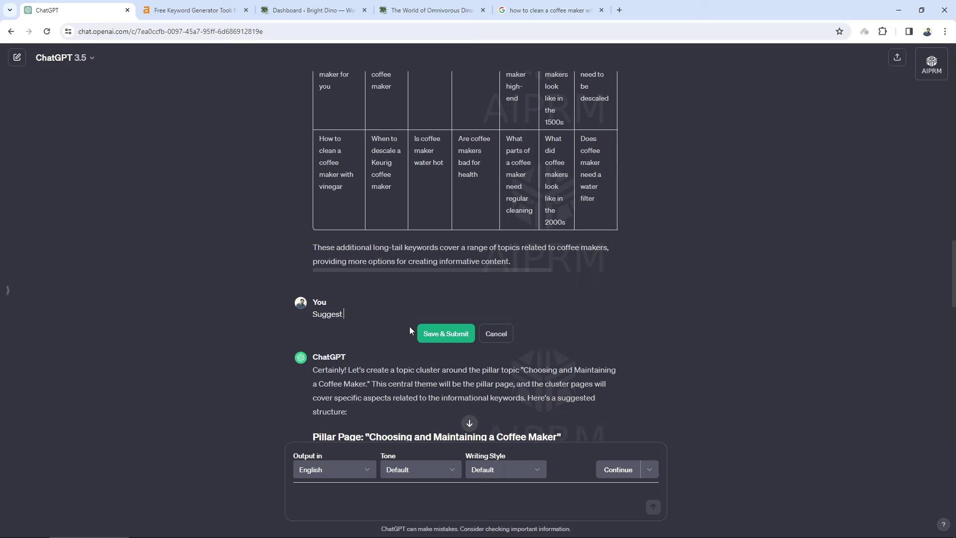
type("blog post titles for the keywords given above")
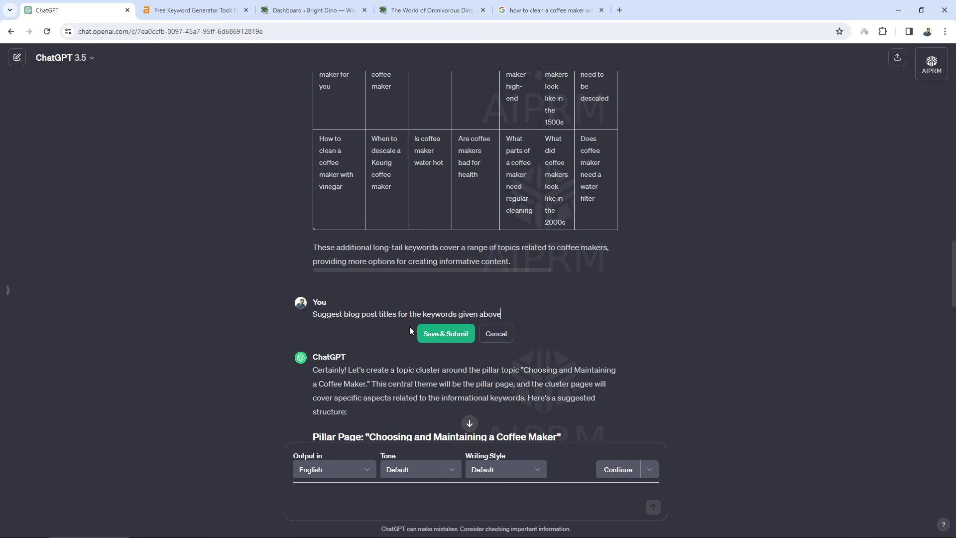
type(", provide a brief description for each keyword")
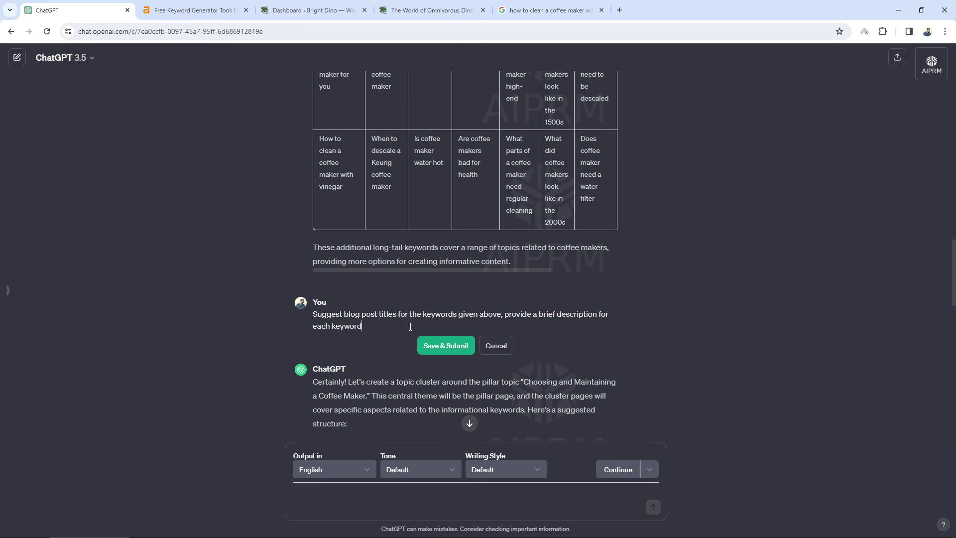
type(" that must be included in the article.")
left_click(445, 347)
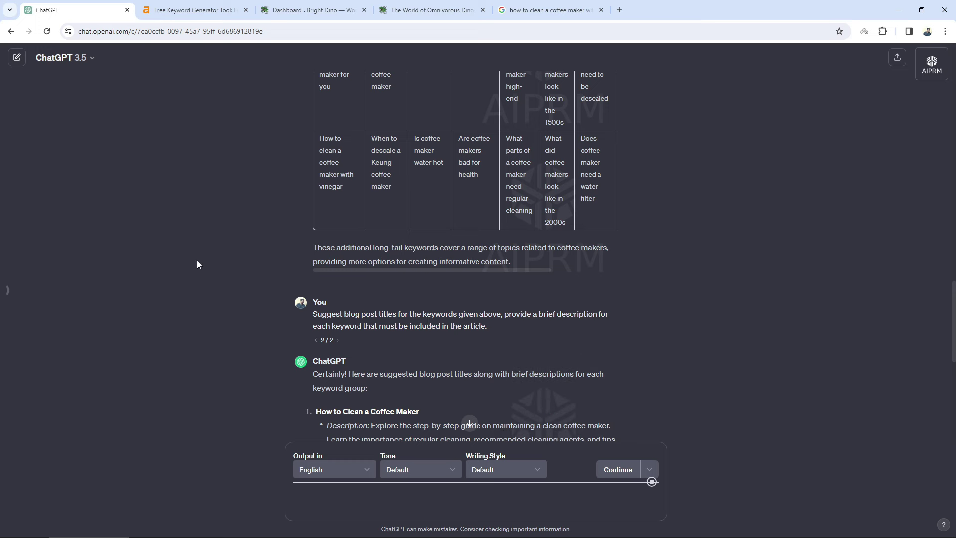
Read through the suggested blog post titles and descriptions, focusing on "How to Clean a Coffee Maker", with a brief look at the WordPress dashboard.
scroll(211, 297, "down", 3)
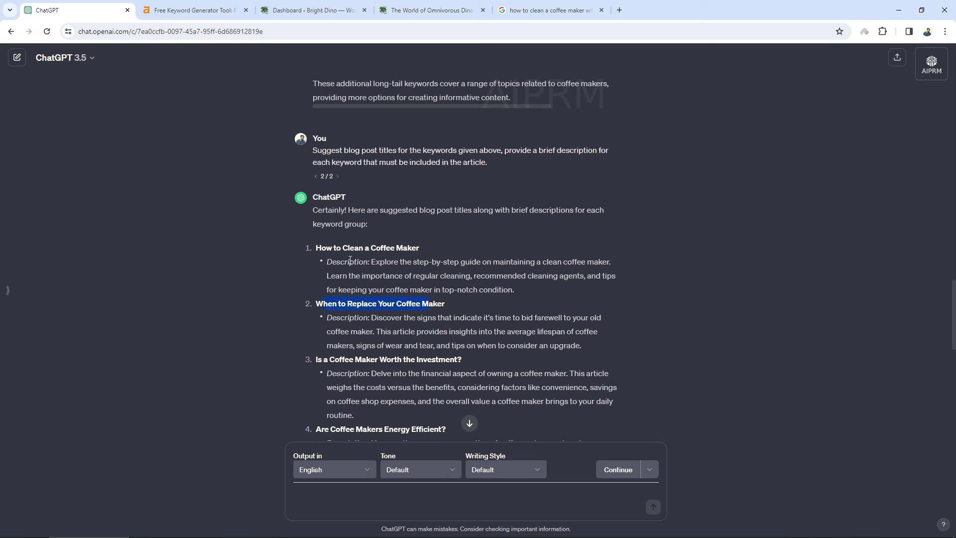
left_click_drag(349, 263, 458, 263)
left_click_drag(512, 291, 440, 278)
left_click_drag(371, 263, 527, 287)
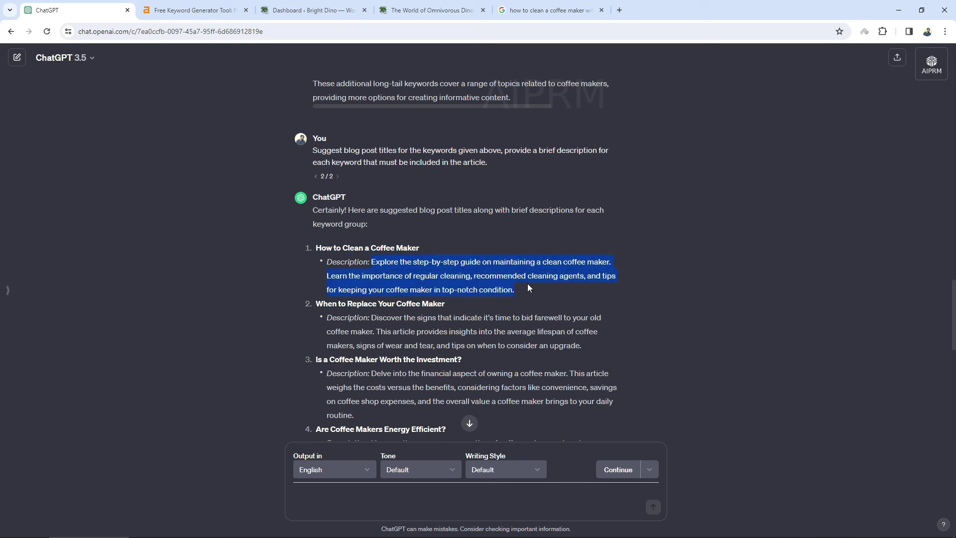
left_click_drag(527, 288, 389, 265)
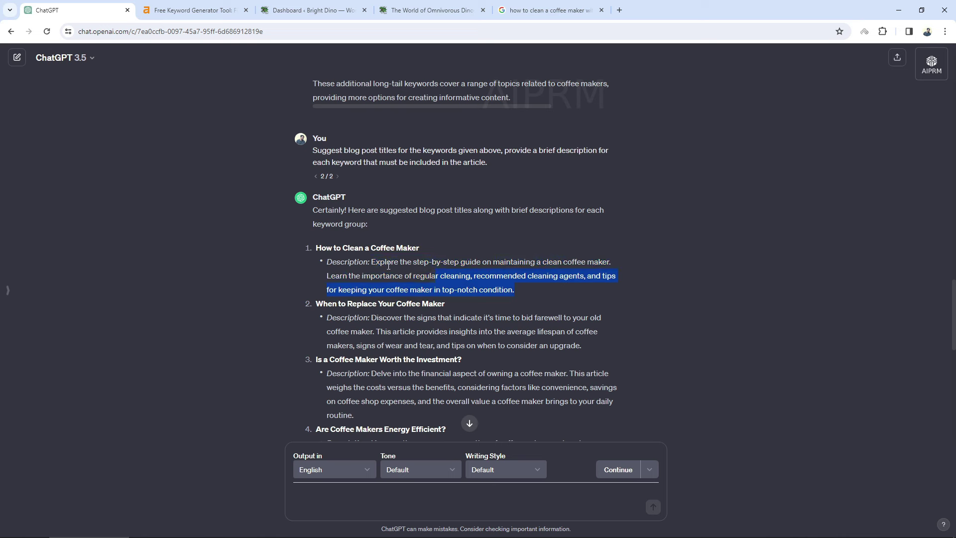
left_click(562, 262)
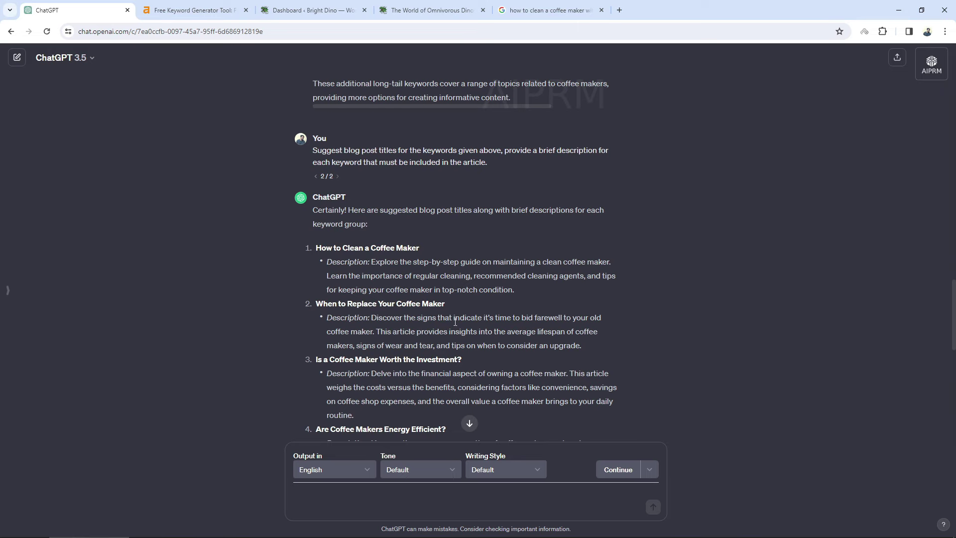
scroll(454, 318, "down", 3)
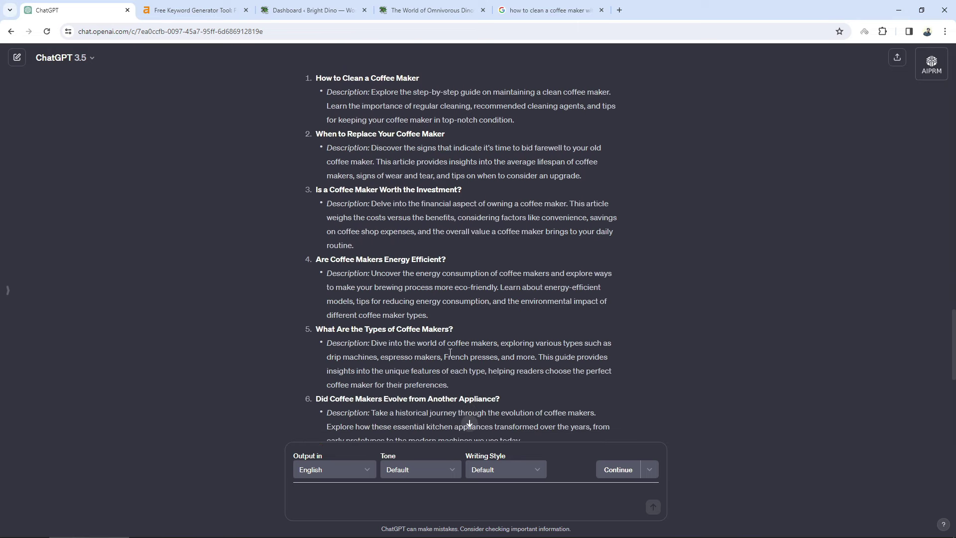
left_click(309, 10)
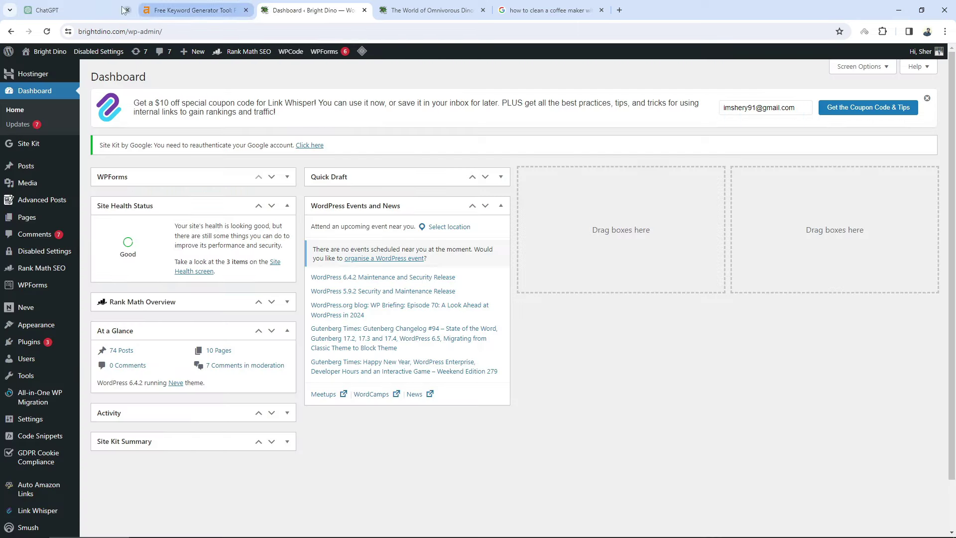
left_click(92, 7)
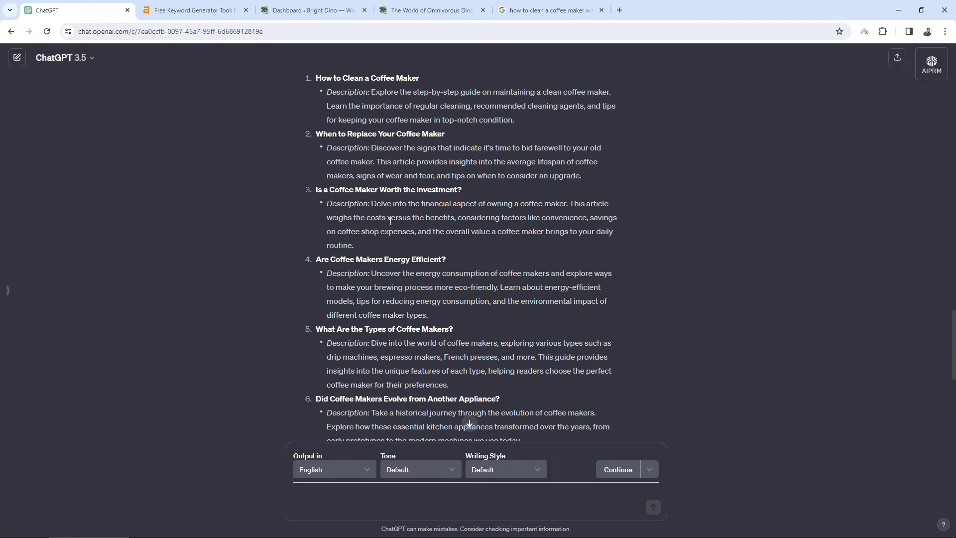
scroll(459, 276, "up", 3)
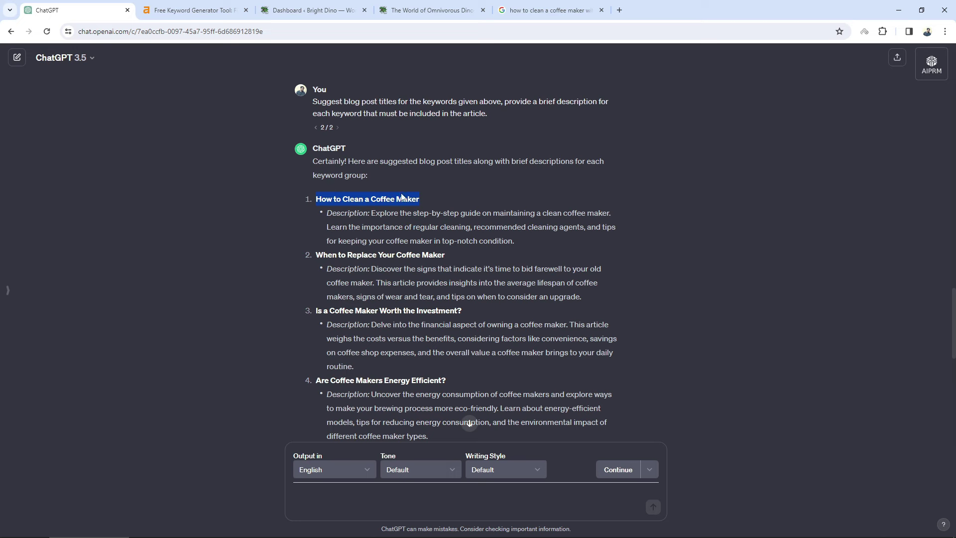
left_click(192, 9)
left_click(355, 208)
left_click(500, 6)
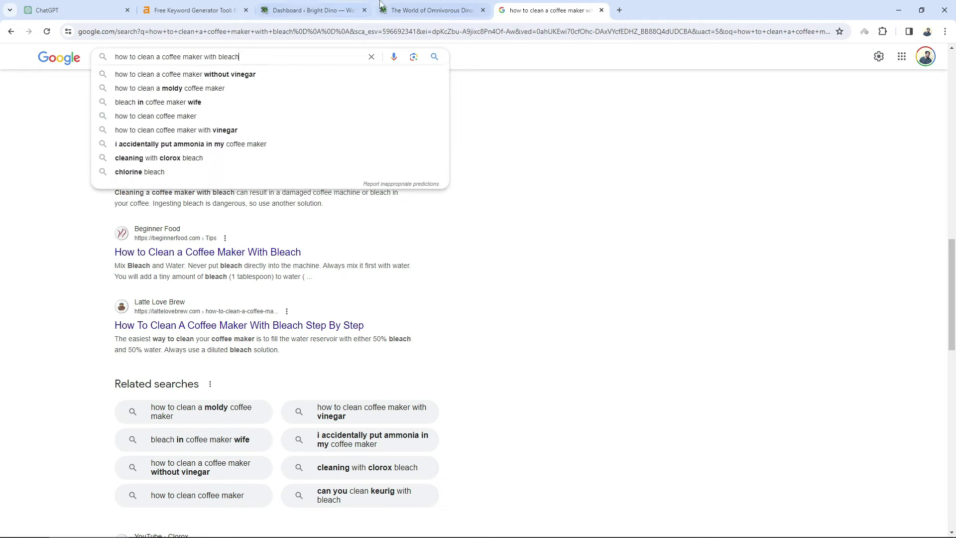
Switch to the WordPress dashboard and add a new post titled "How to Clean a Coffee Maker".
left_click(308, 10)
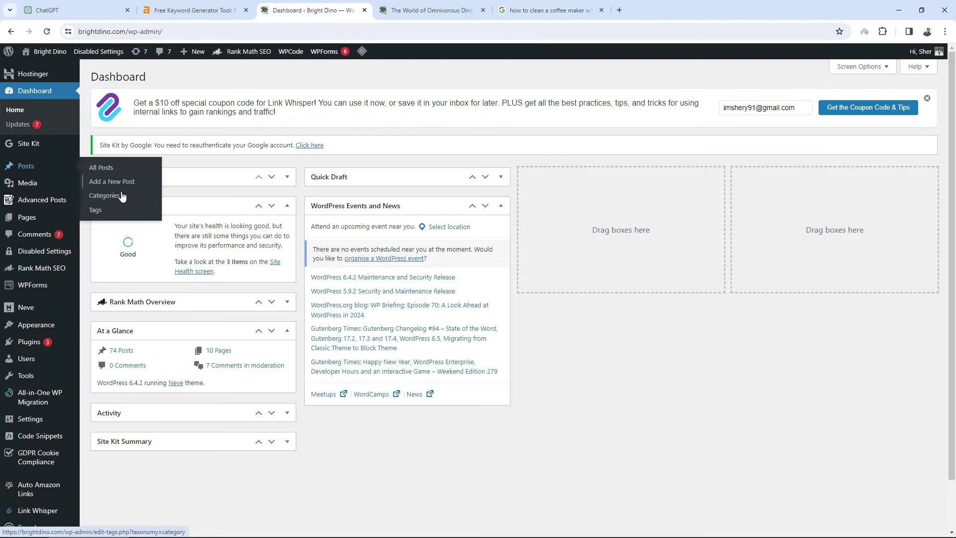
left_click(124, 183)
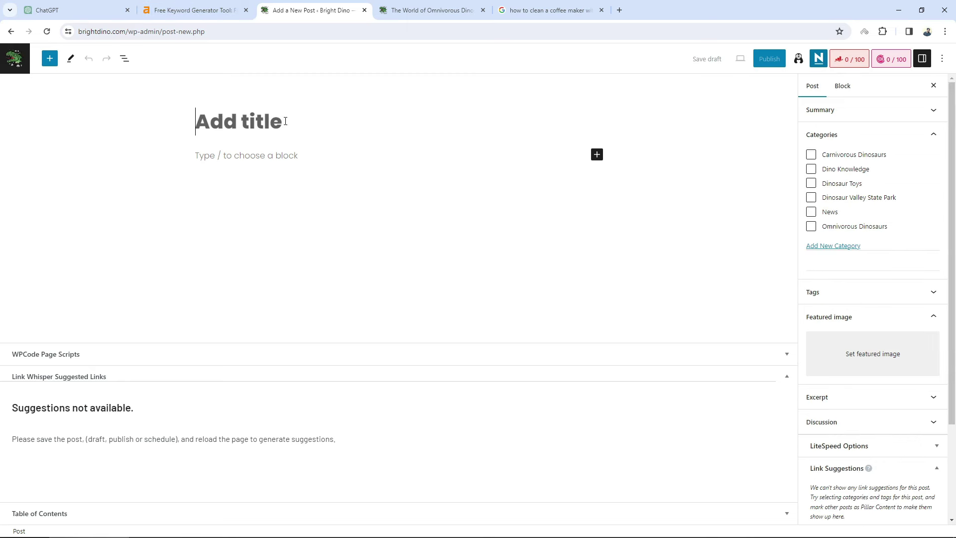
type("How to Clean a Coffee Maker")
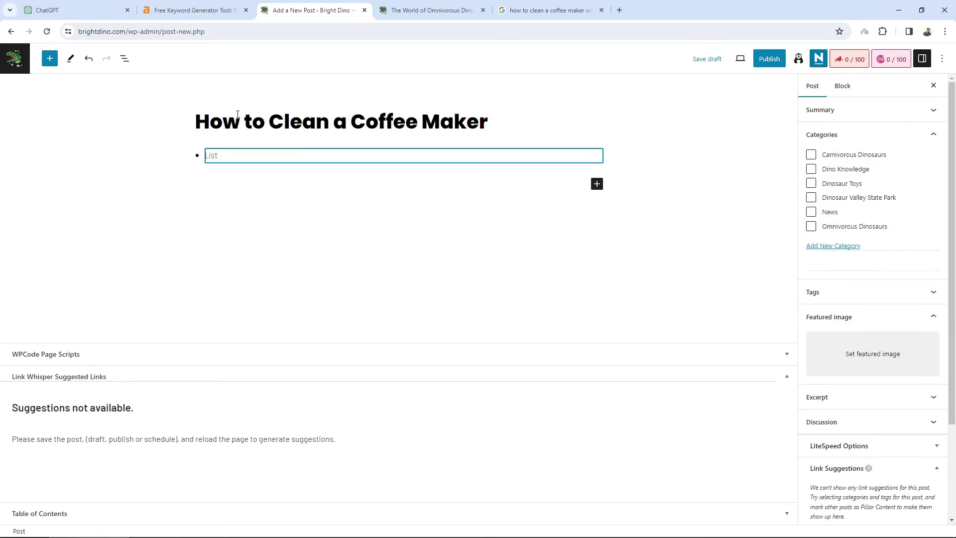
Copy ChatGPT's description for "How to Clean a Coffee Maker" into the description of the post's Rank Math snippet in WordPress.
left_click(75, 10)
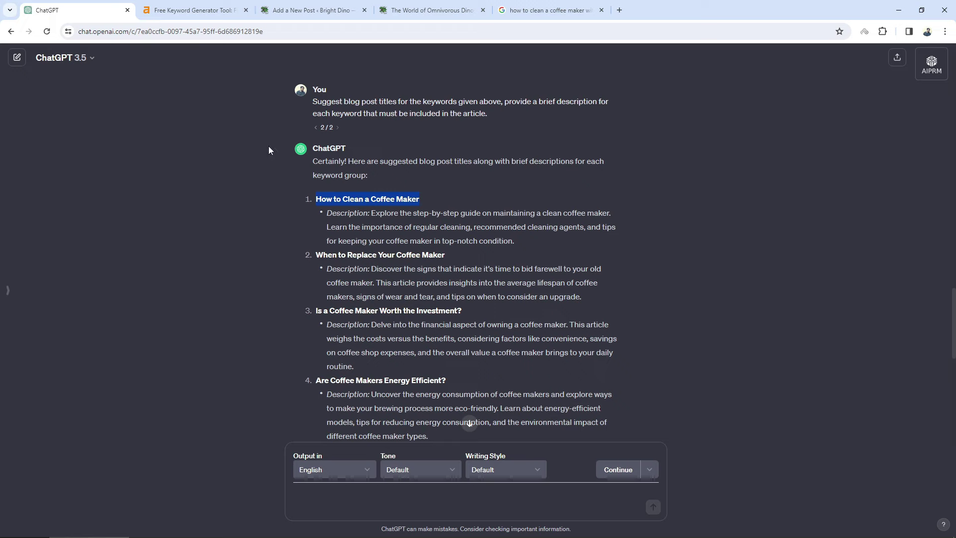
left_click_drag(540, 247, 372, 215)
key("ctrl+c")
left_click(309, 10)
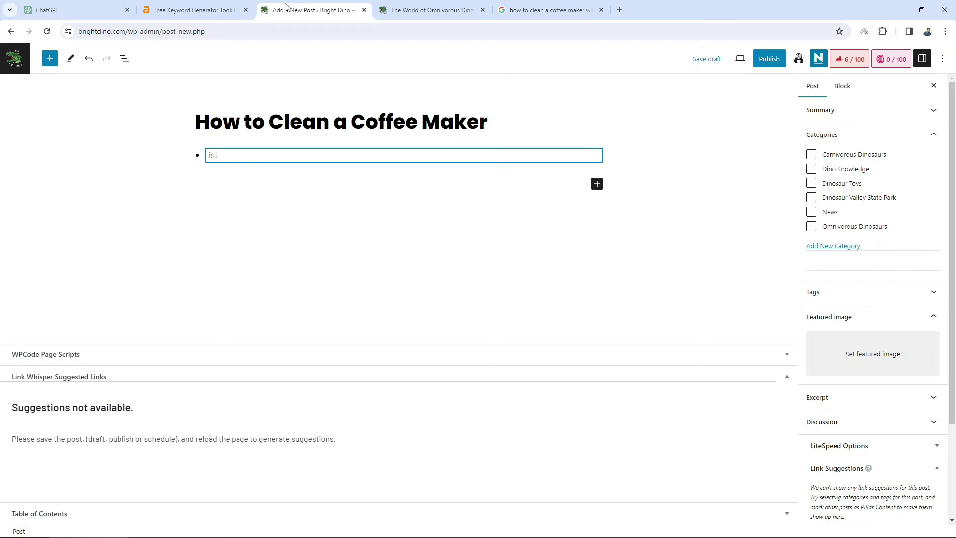
left_click(853, 61)
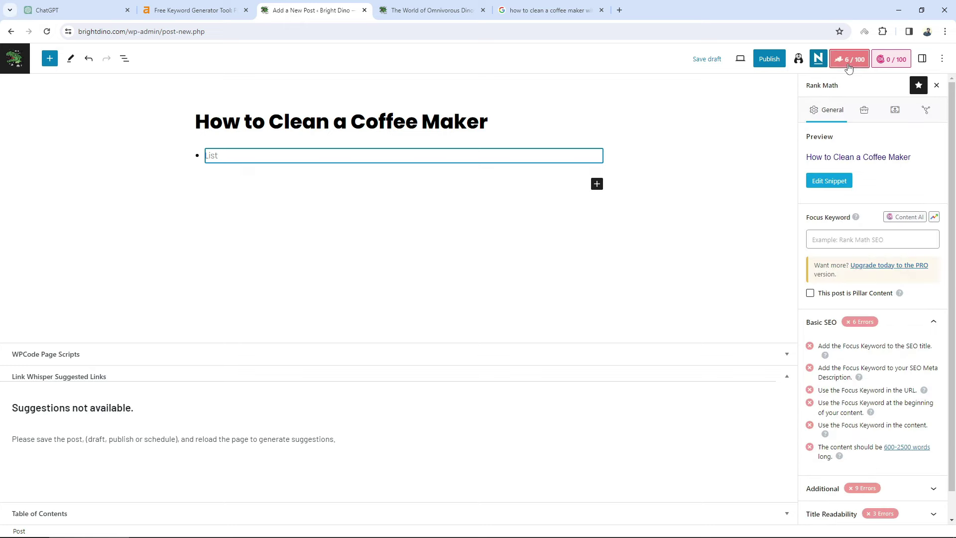
left_click(823, 191)
left_click(411, 391)
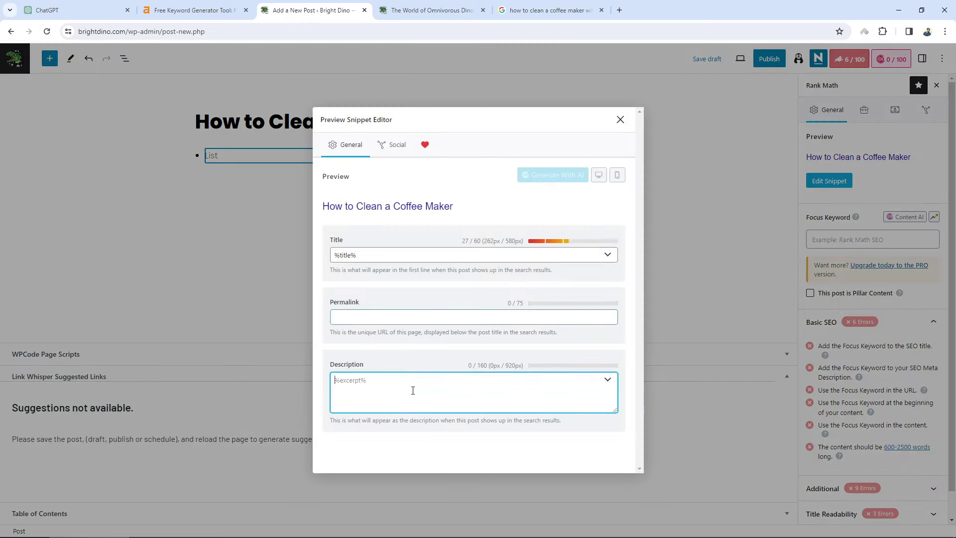
key("ctrl+v")
left_click(416, 379)
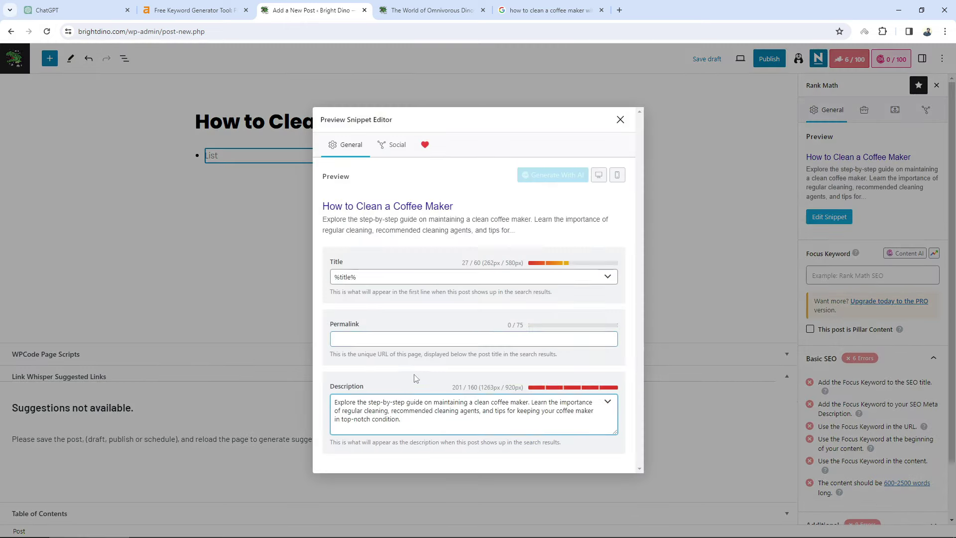
Replace the snippet's title variable with the preview title "How to Clean a Coffee Maker".
triple_click(320, 207)
key("ctrl+c")
left_click(375, 277)
key("ctrl+a")
key("ctrl+v")
left_click(387, 339)
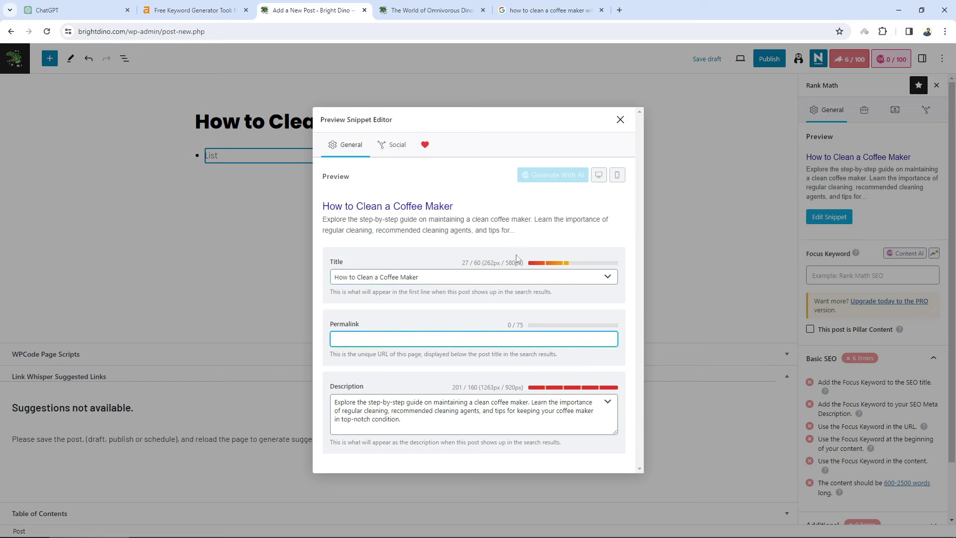
Save the post as a draft, and reopen its Rank Math snippet to review the title, permalink and description.
left_click(620, 121)
left_click(697, 65)
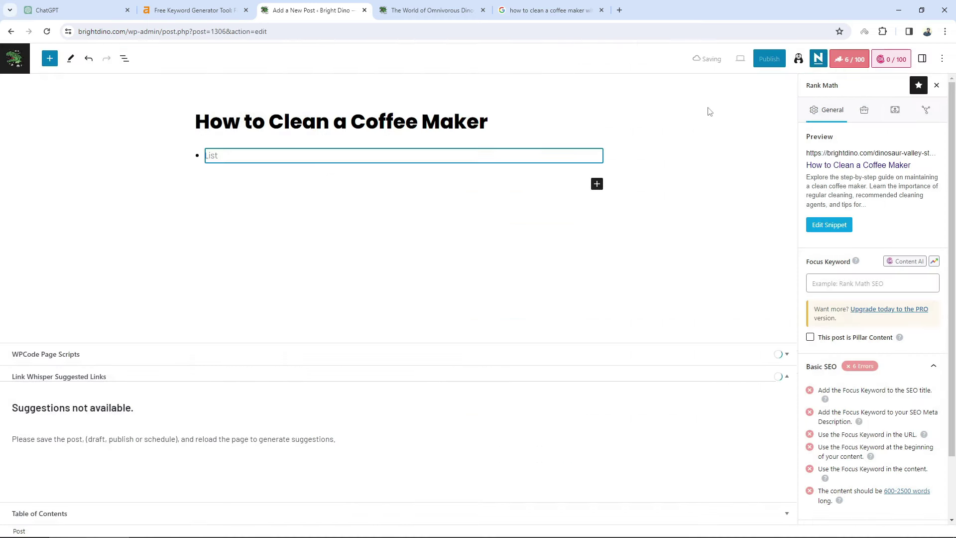
left_click(826, 220)
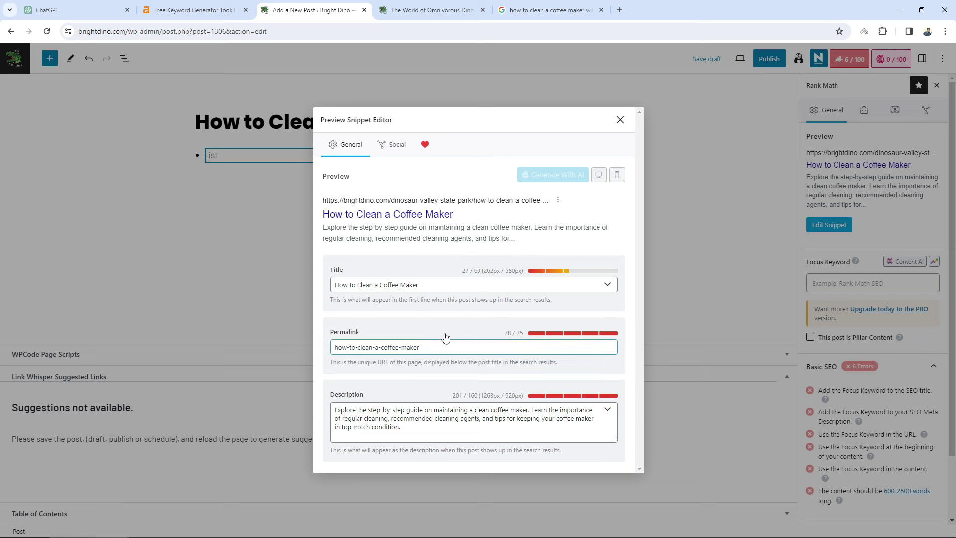
left_click(443, 417)
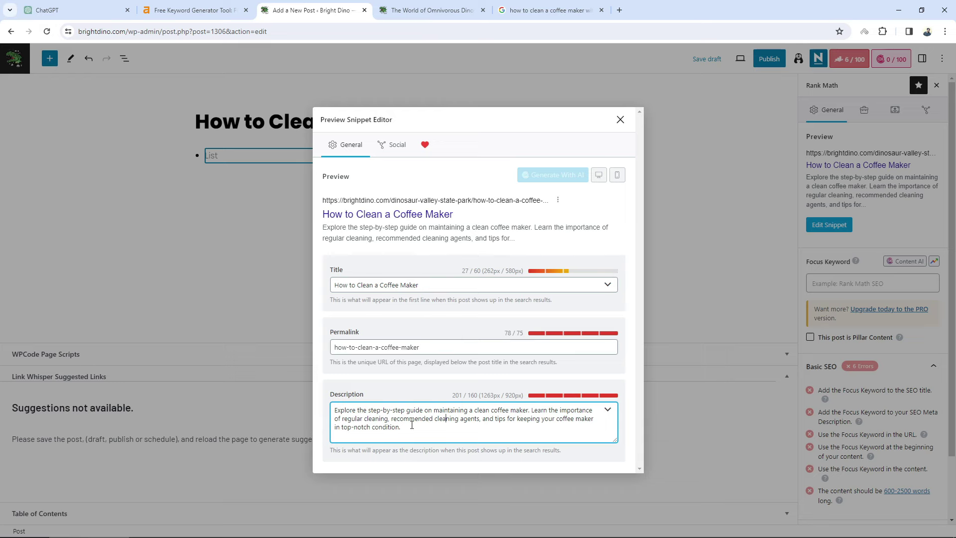
left_click_drag(427, 348, 369, 348)
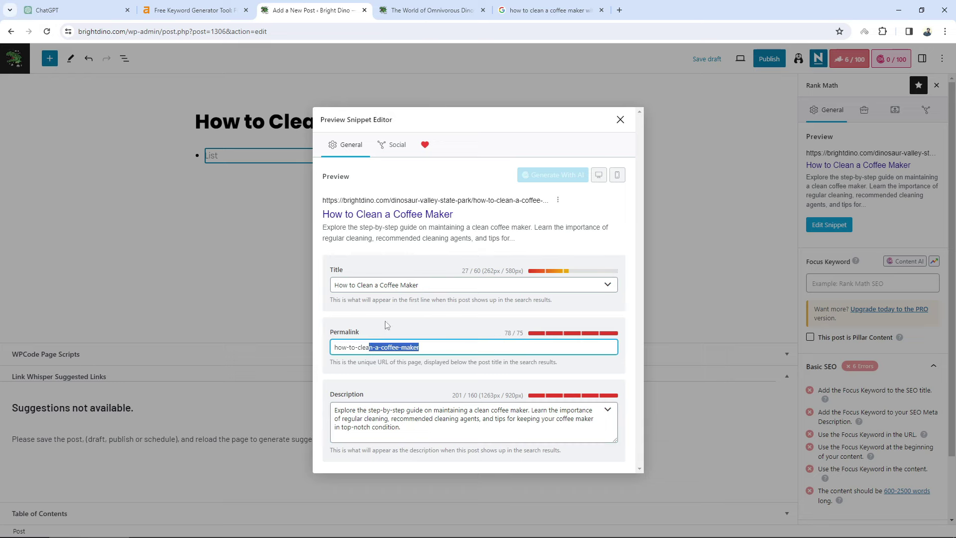
left_click_drag(421, 284, 362, 282)
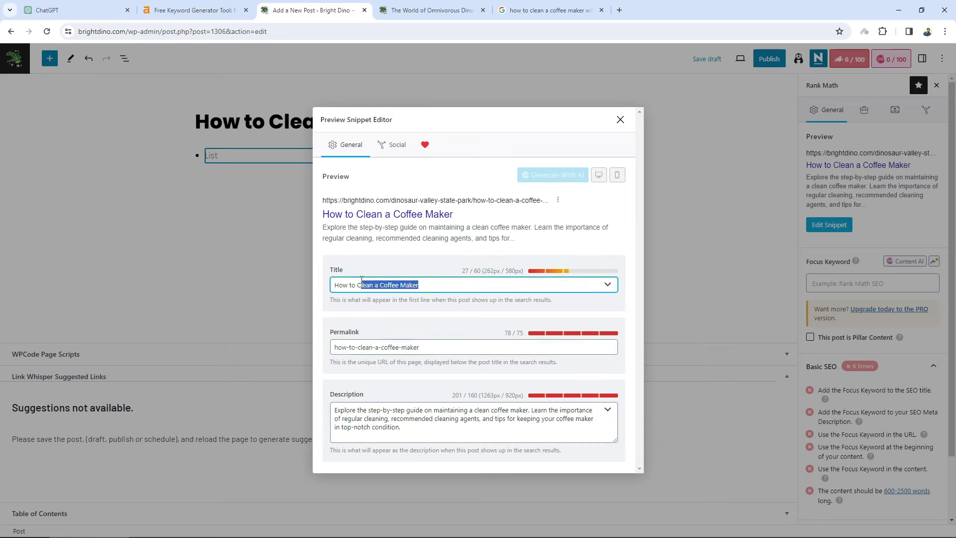
Check the title, permalink and description in the post's Rank Math snippet, and close the snippet editor.
triple_click(381, 280)
triple_click(393, 347)
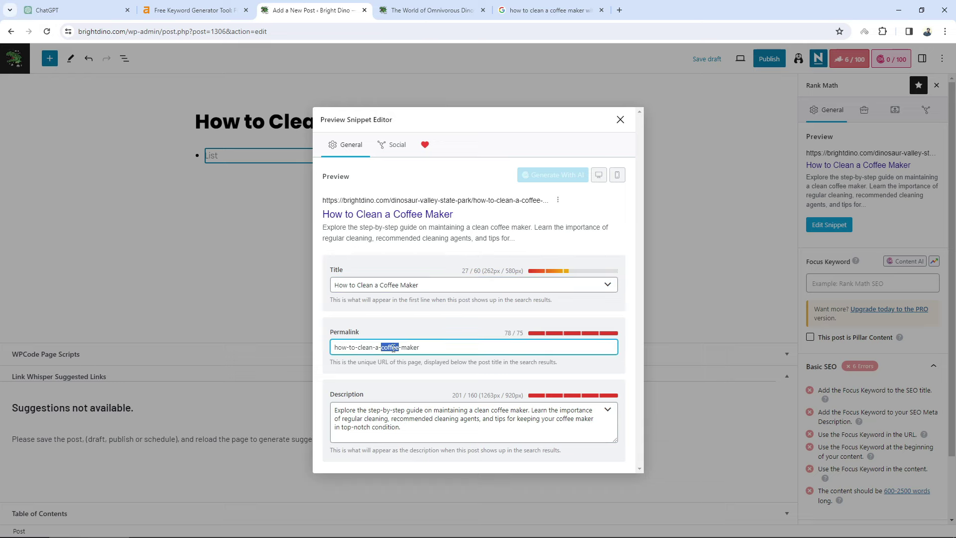
left_click(415, 427)
triple_click(414, 427)
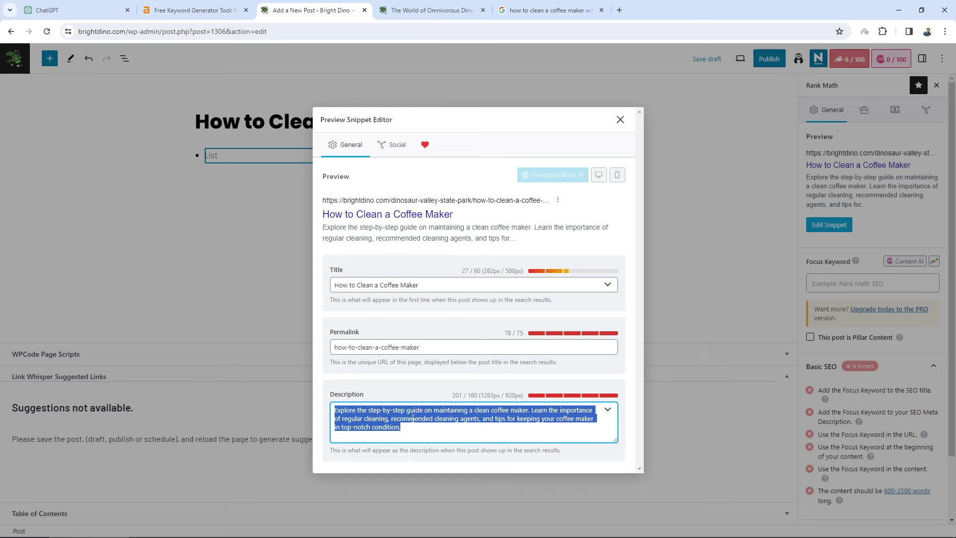
double_click(422, 288)
triple_click(420, 347)
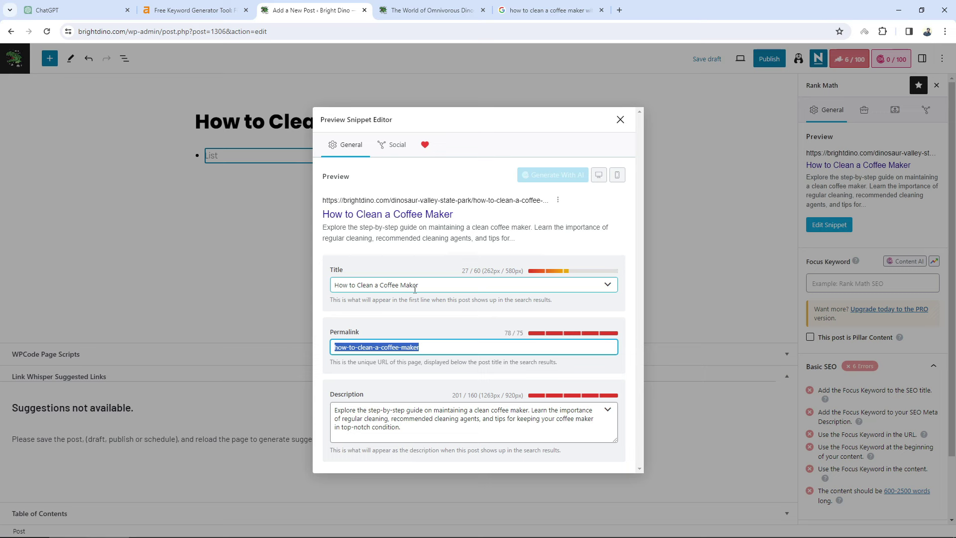
left_click(620, 120)
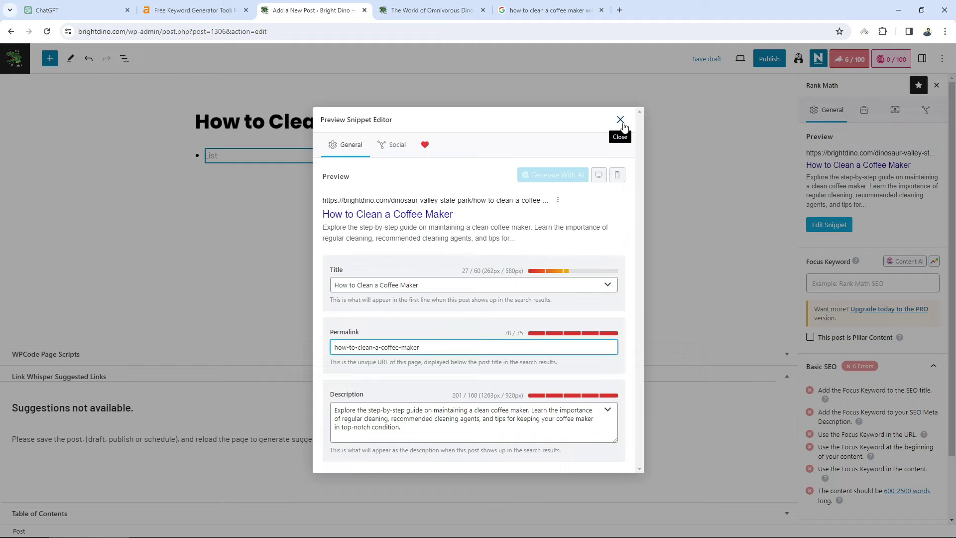
Switch to ChatGPT to review the second long-tail keyword table, and check the Ahrefs keyword ideas and the Google results.
left_click(82, 5)
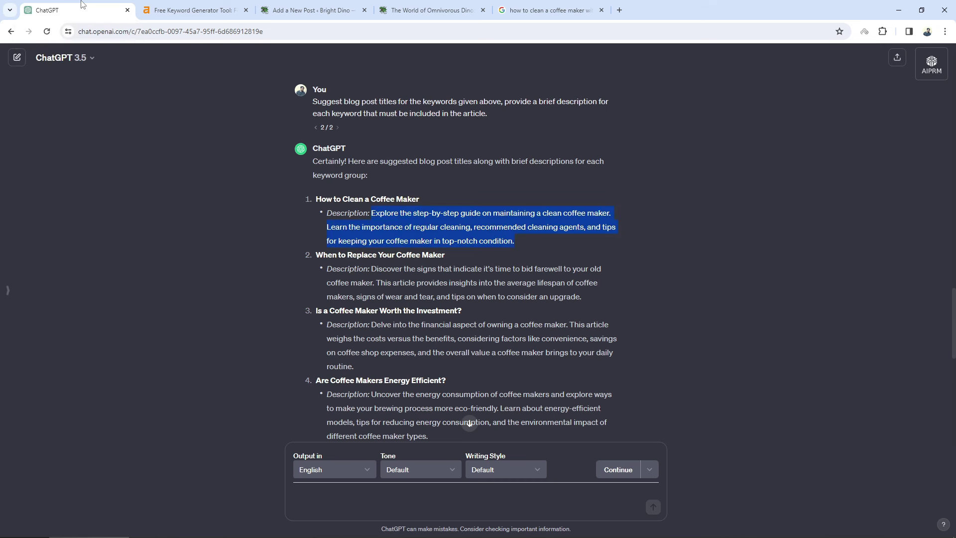
left_click_drag(954, 338, 948, 207)
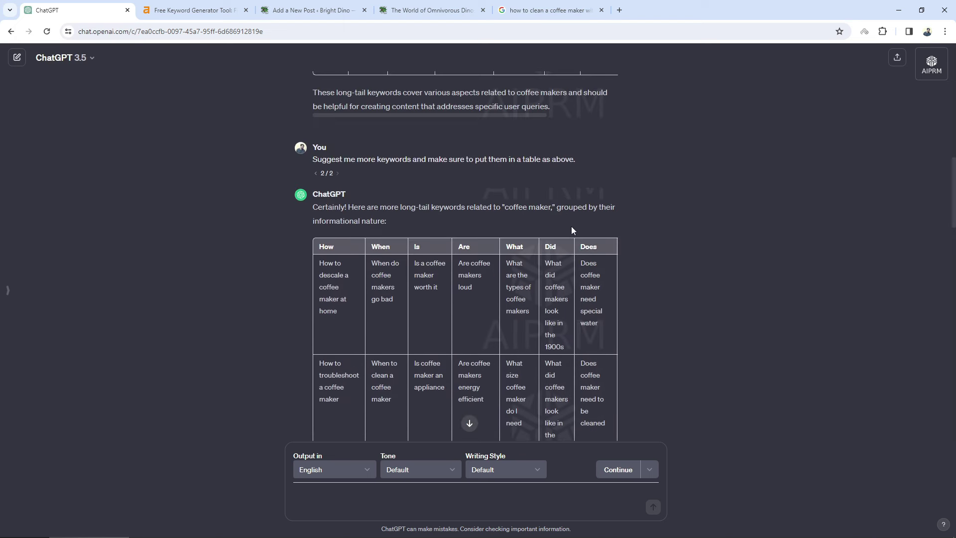
scroll(518, 249, "down", 1)
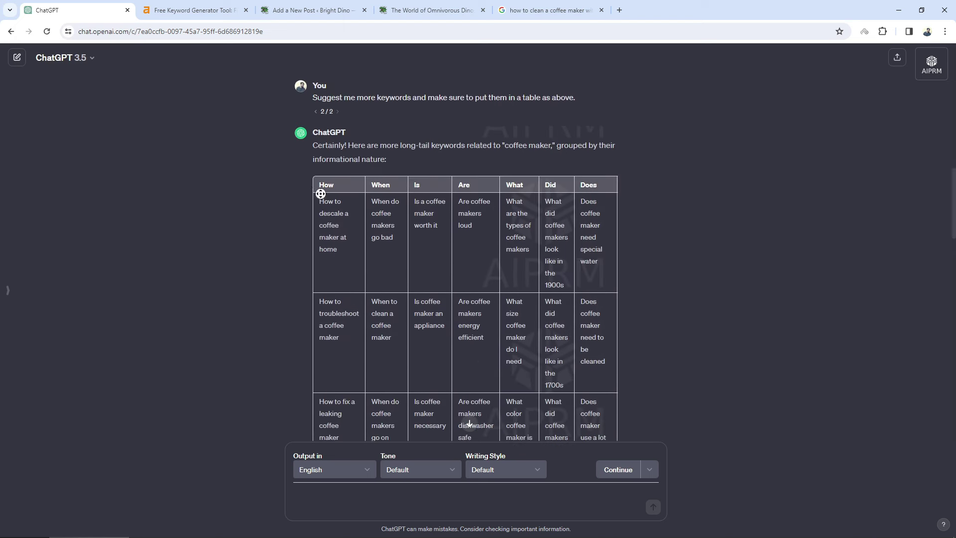
scroll(321, 193, "down", 1)
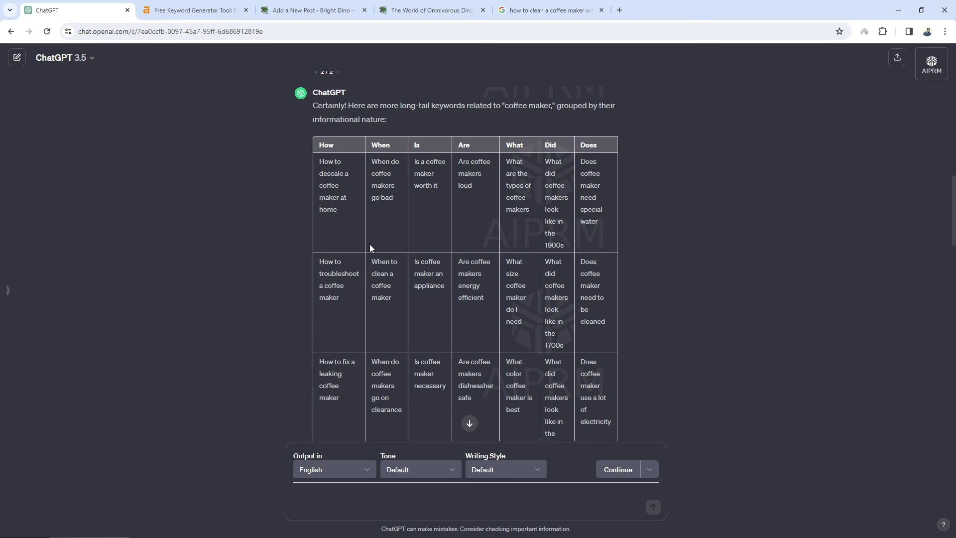
scroll(371, 250, "down", 1)
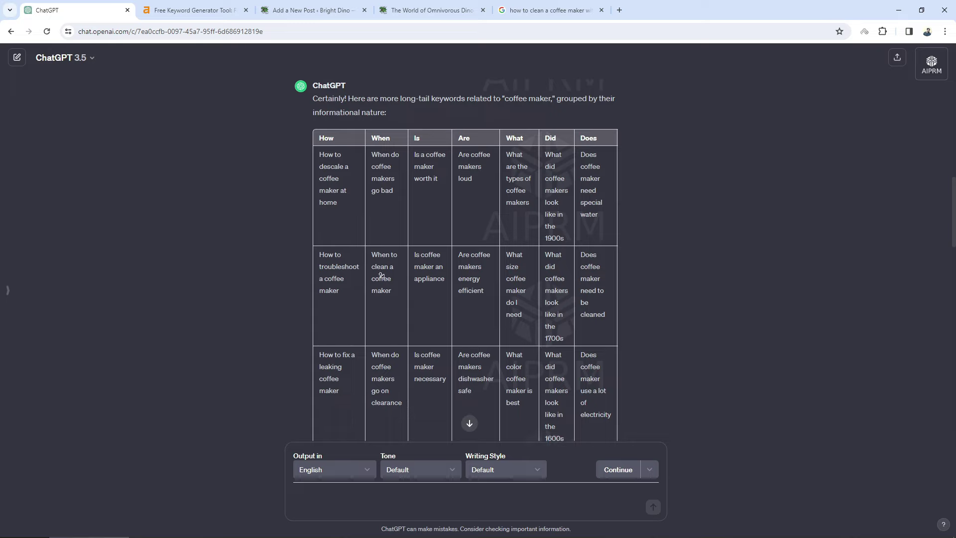
left_click(211, 11)
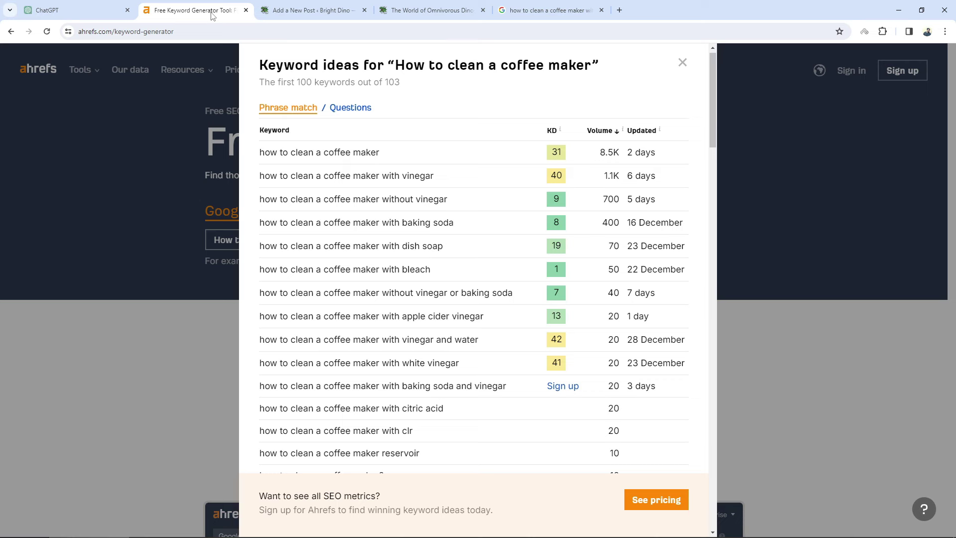
left_click(556, 6)
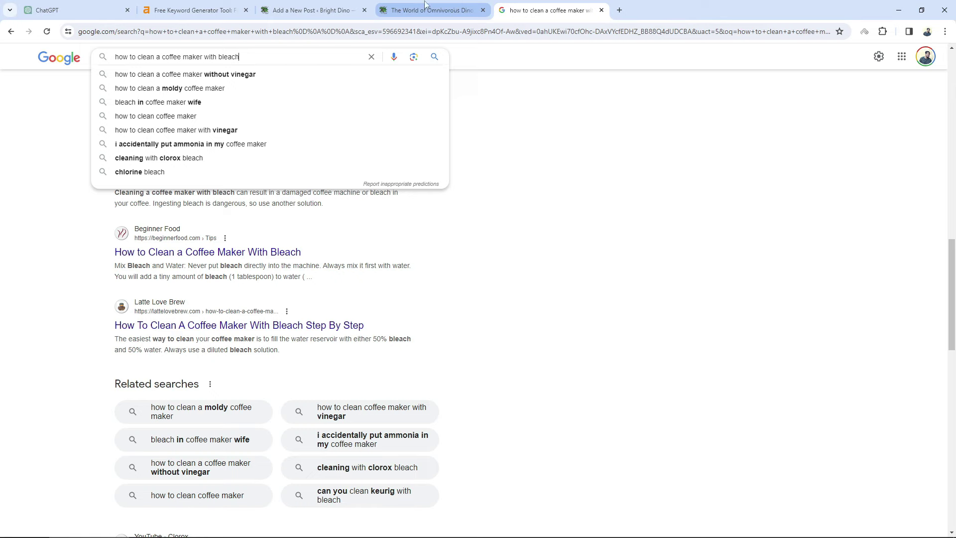
Return to ChatGPT and read through the suggested blog post titles and their descriptions.
left_click(106, 6)
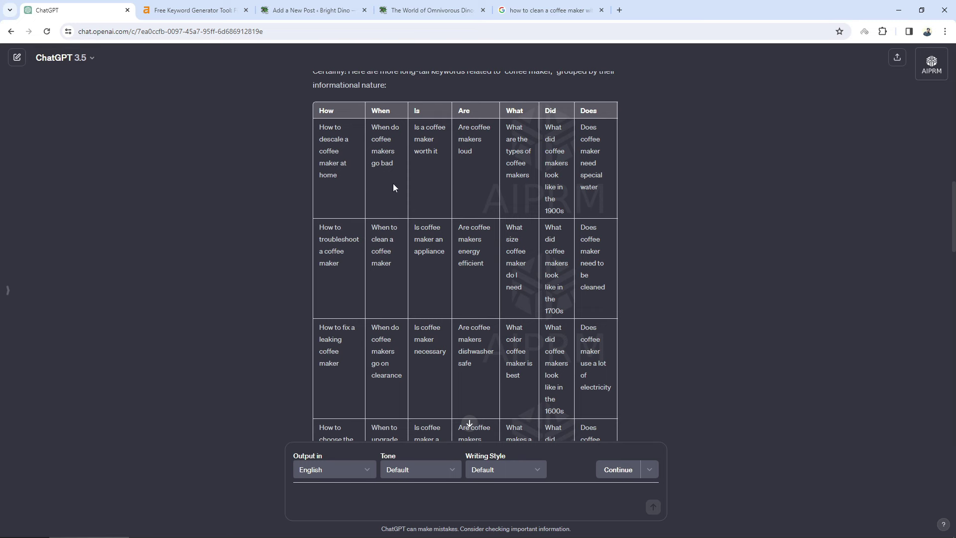
scroll(392, 187, "down", 10)
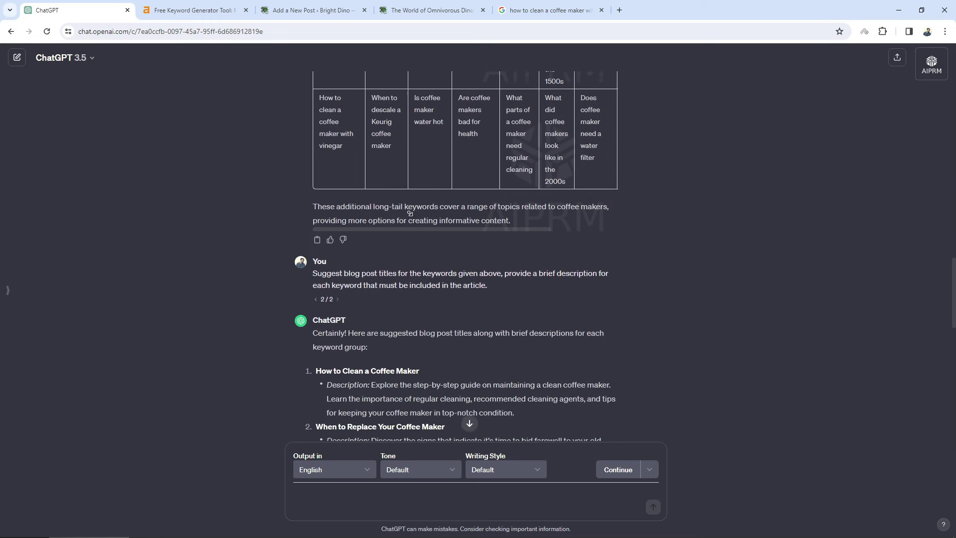
scroll(410, 213, "down", 1)
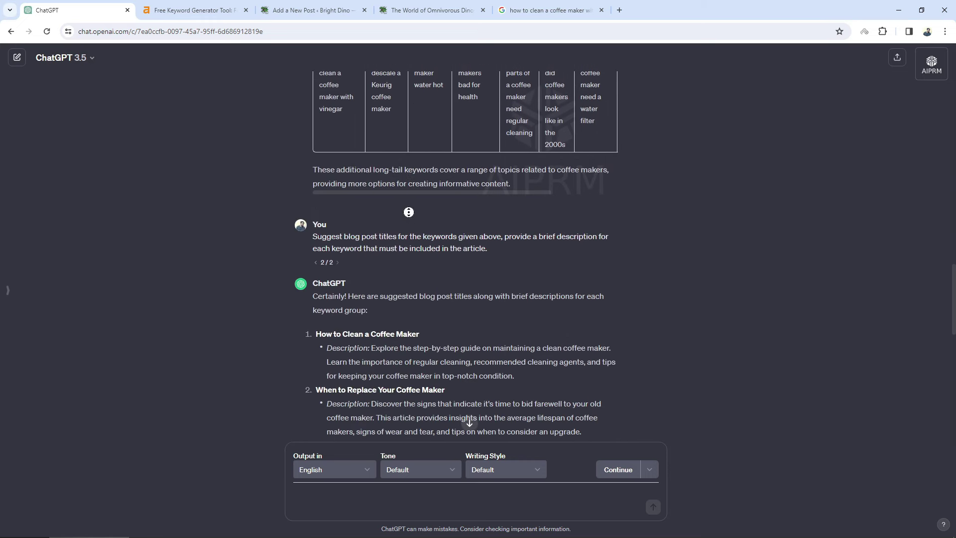
scroll(409, 214, "down", 5)
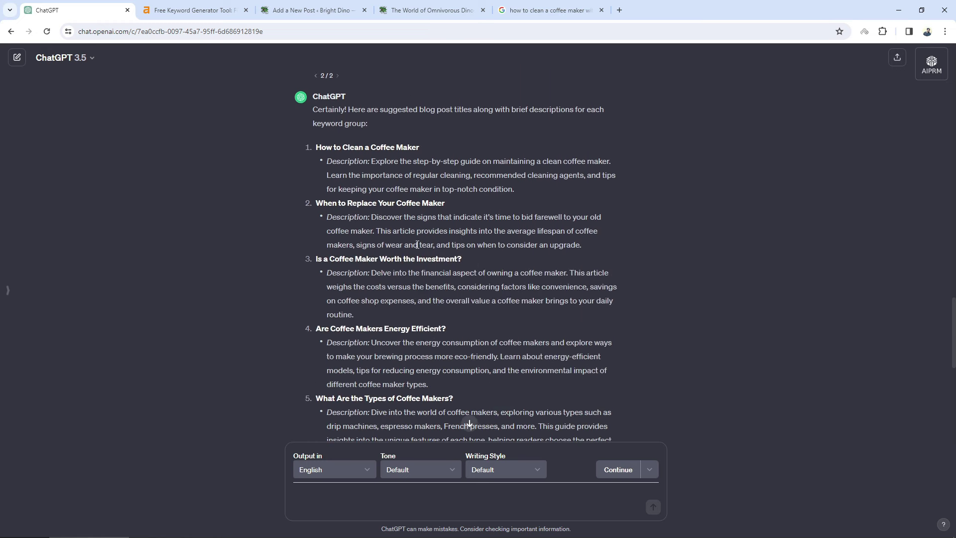
scroll(420, 271, "down", 2)
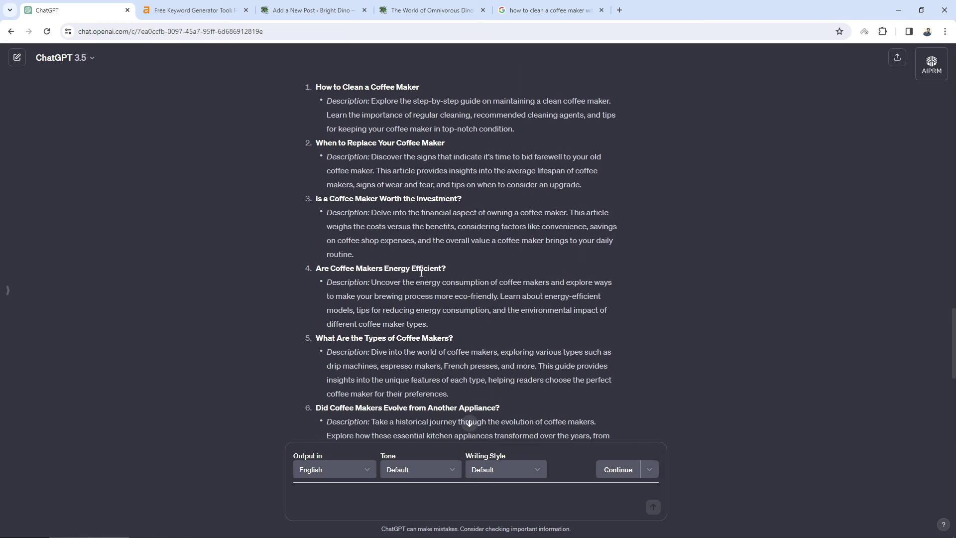
scroll(421, 273, "down", 10)
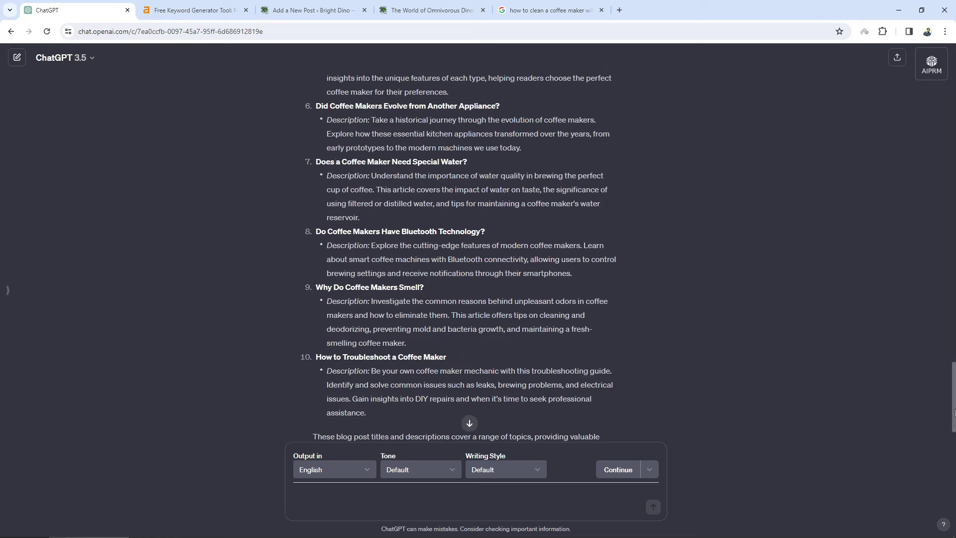
Look back at the first long-tail keyword table in ChatGPT, and switch to the "How to Clean a Coffee Maker" post in WordPress.
left_click_drag(954, 422, 948, 178)
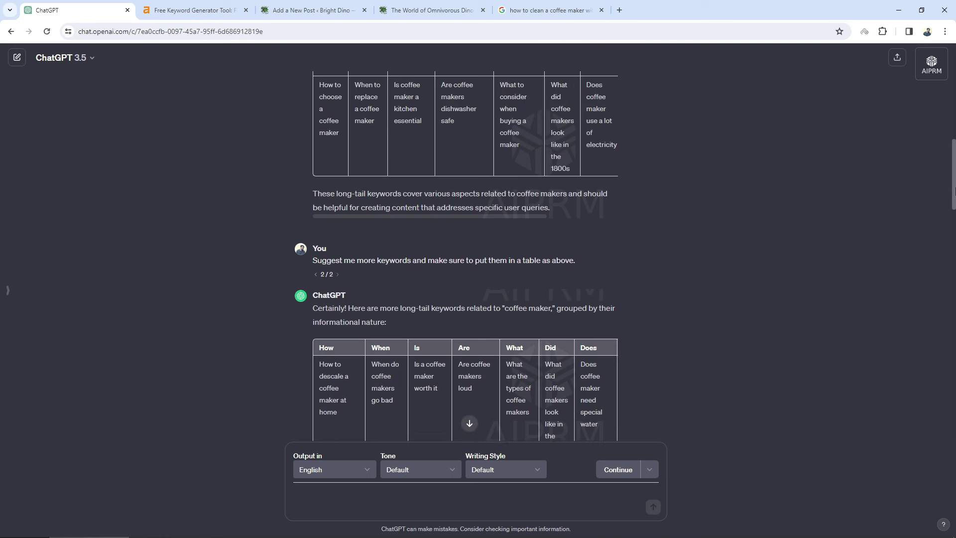
scroll(404, 170, "up", 4)
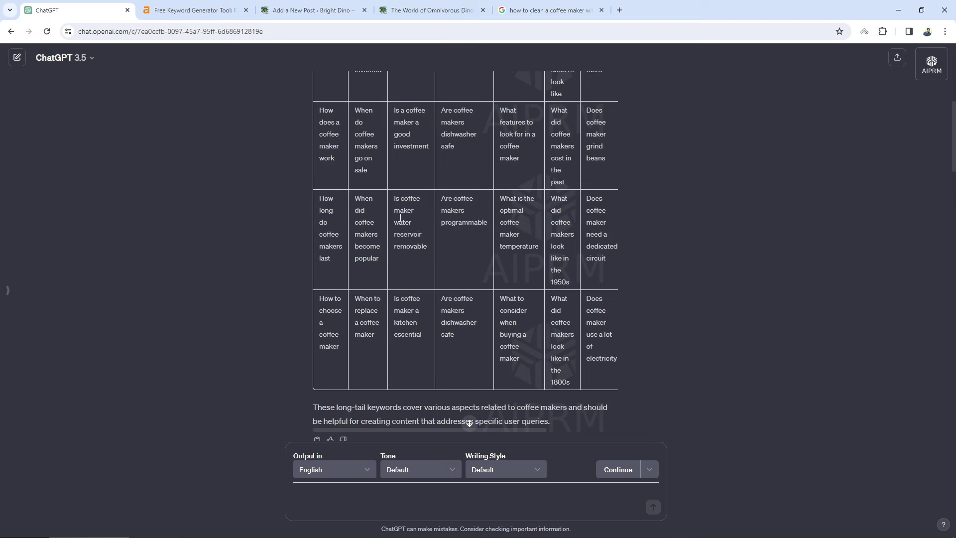
left_click(293, 4)
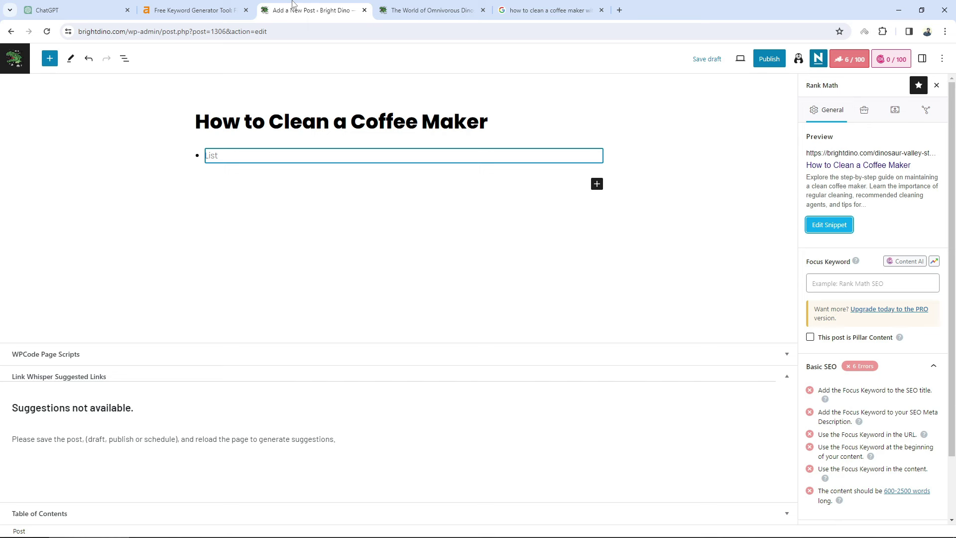
left_click(329, 114)
Switch back to ChatGPT and review the blog post title list and both long-tail keyword tables.
left_click(92, 8)
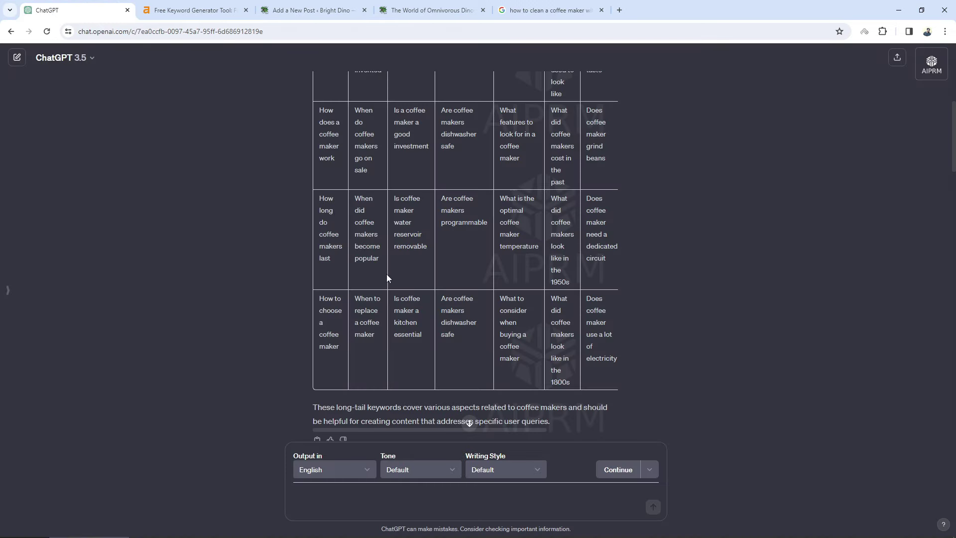
scroll(394, 254, "down", 4)
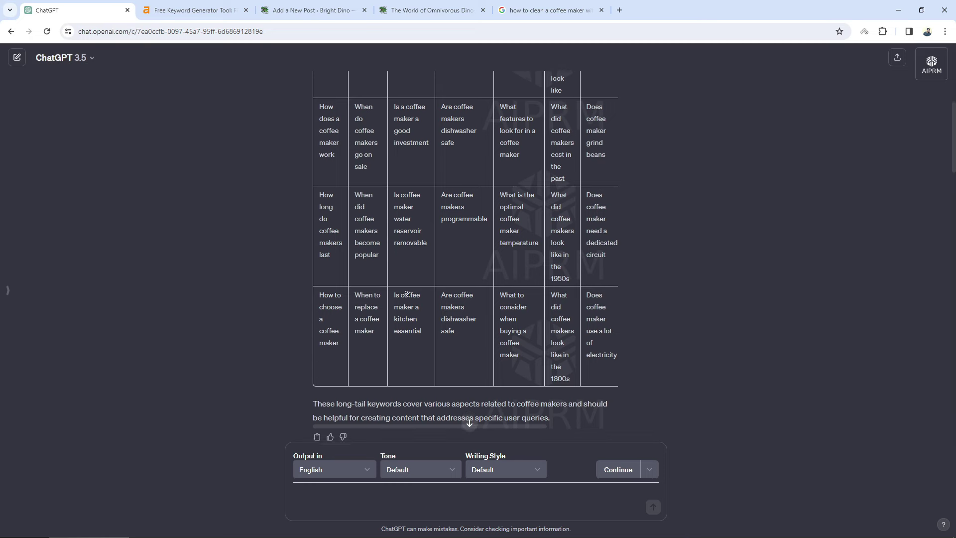
left_click_drag(953, 176, 953, 415)
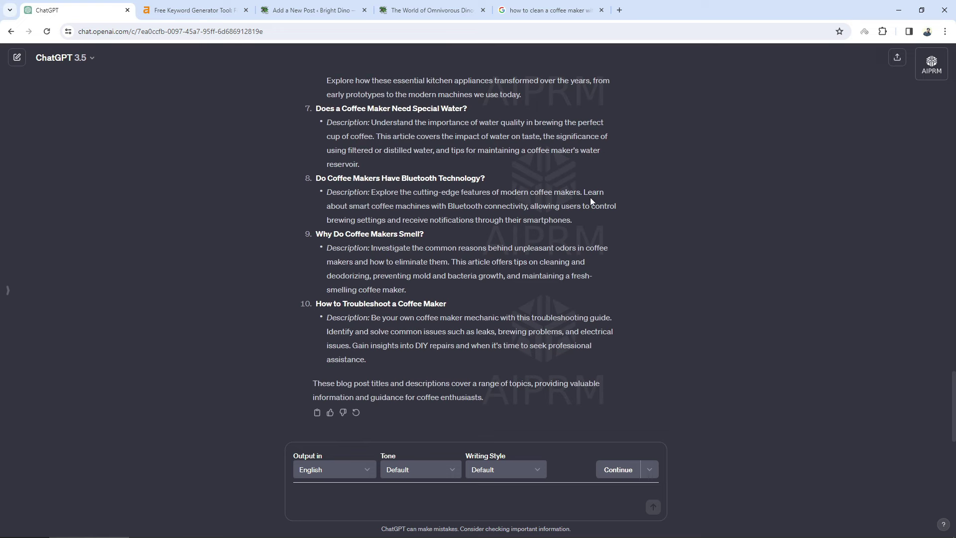
left_click_drag(954, 408, 954, 99)
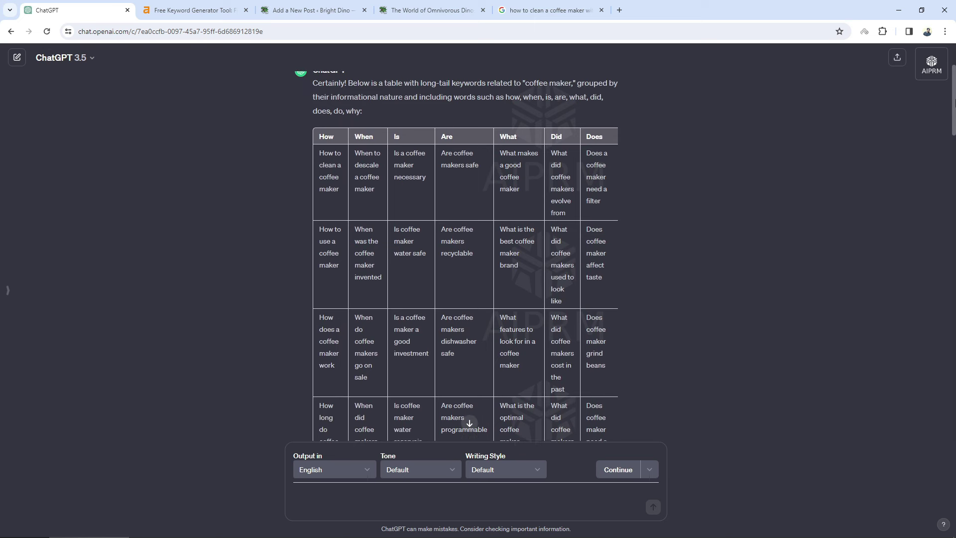
left_click_drag(954, 99, 954, 114)
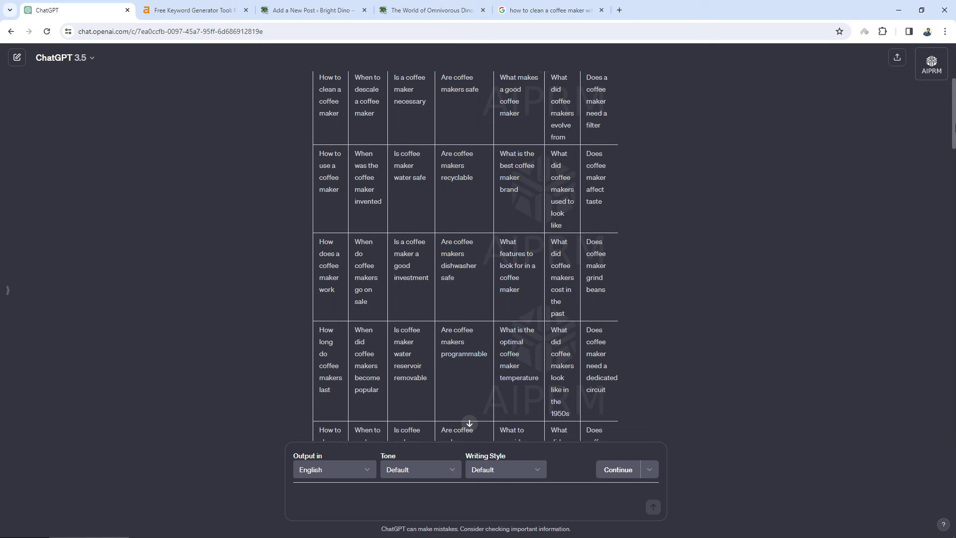
left_click_drag(954, 125, 954, 225)
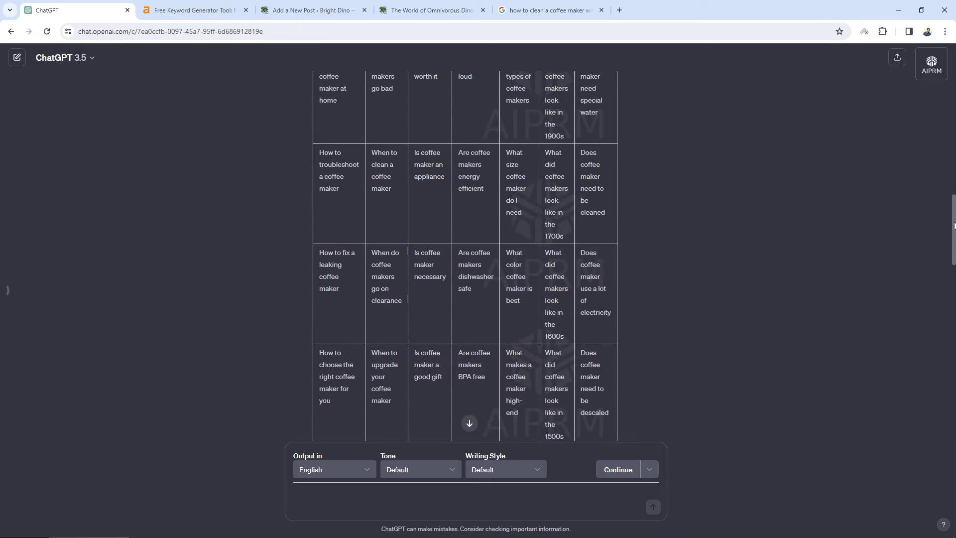